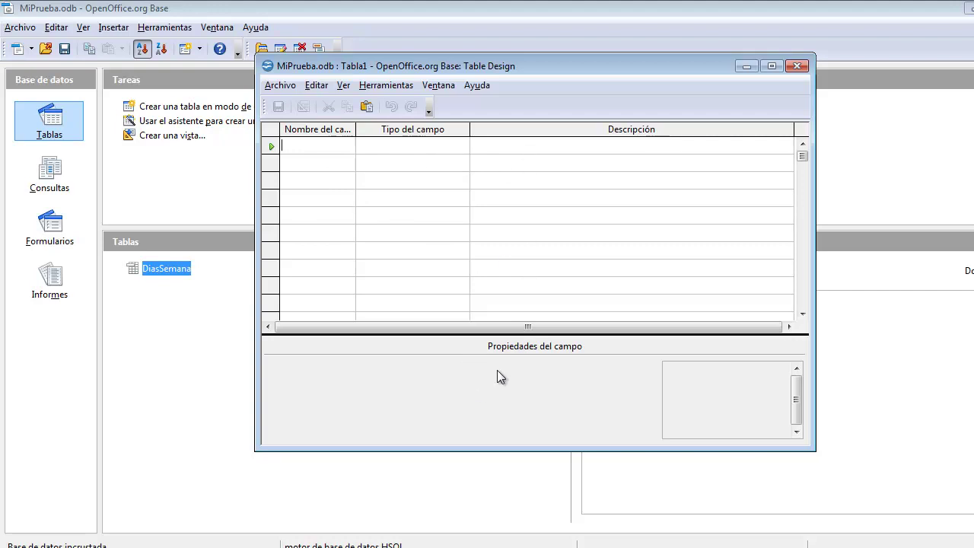
Step: Add a Codigo field to the new table with the type Texto (fijo) [ CHAR ]
text(Codigo)
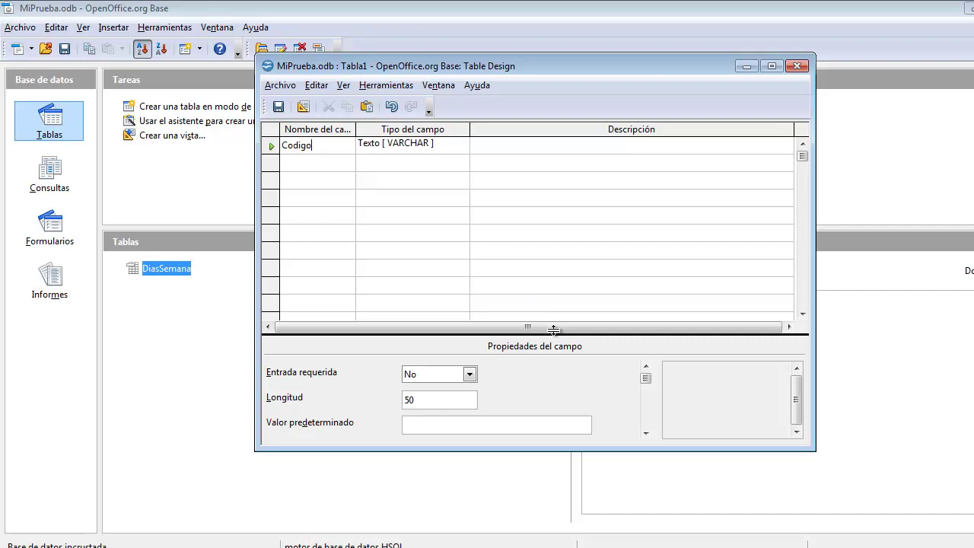
key(Tab)
key(alt+Down)
key(Up)
key(Up)
key(Up)
key(Up)
key(Up)
key(Down)
key(Down)
key(Down)
key(Down)
key(Down)
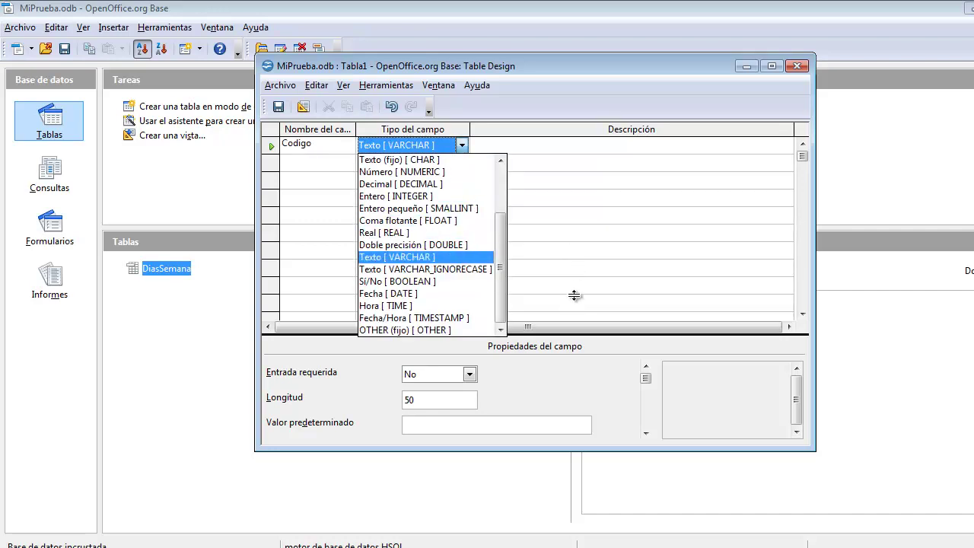
key(Up)
key(Up)
key(Up)
key(Up)
key(Up)
key(Up)
key(Up)
key(Up)
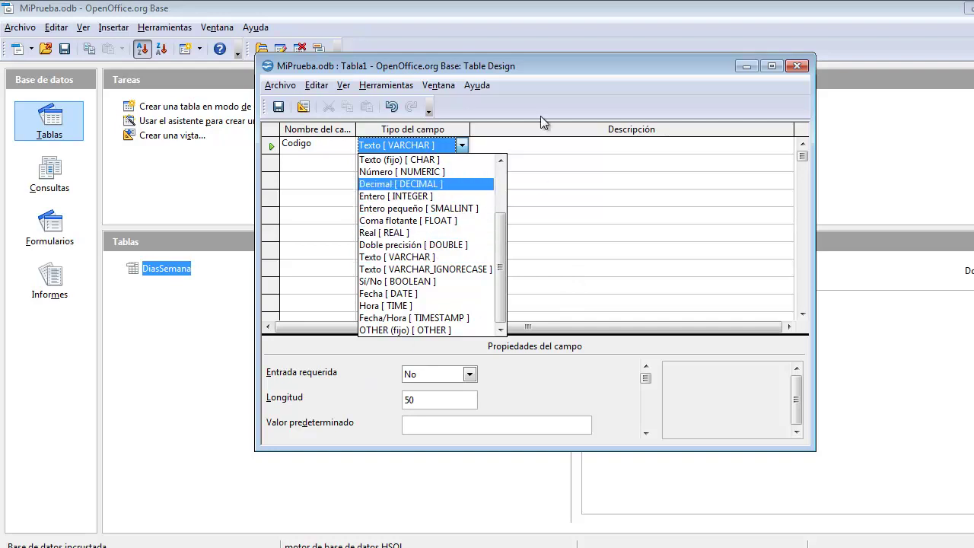
click(500, 161)
click(500, 160)
click(500, 160)
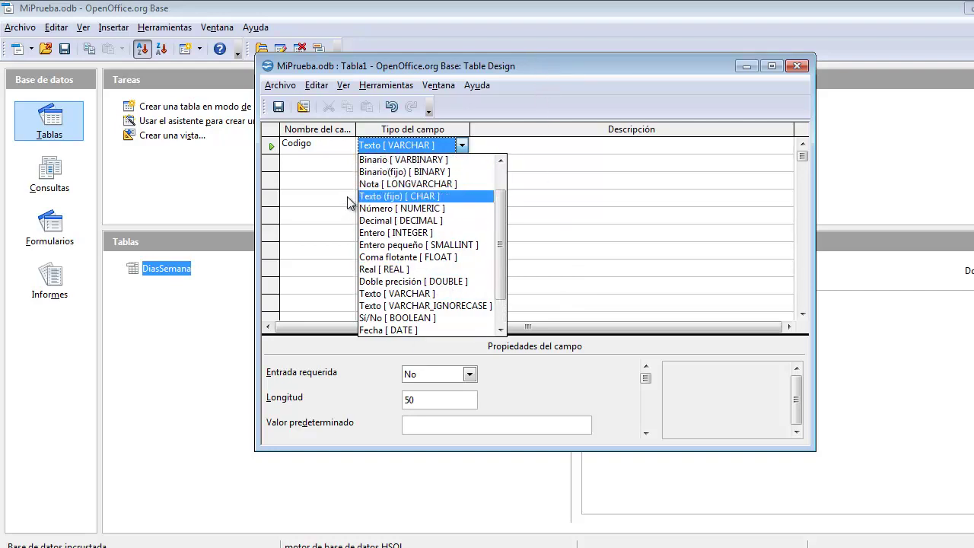
key(Return)
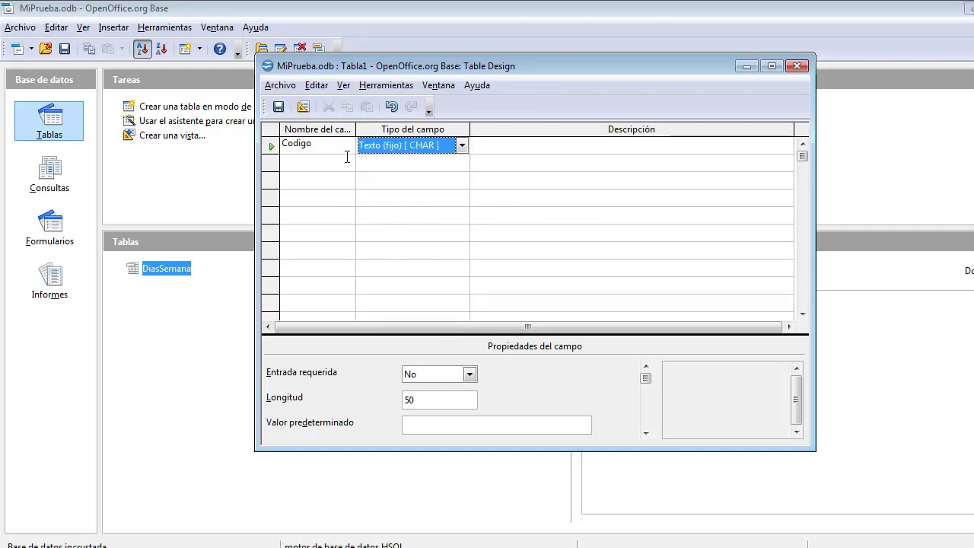
Step: Describe the Codigo field as "Código de la cuenta de nivel 3" and set its length to 3
key(Tab)
text(Cu)
key(BackSpace)
text(ódigo)
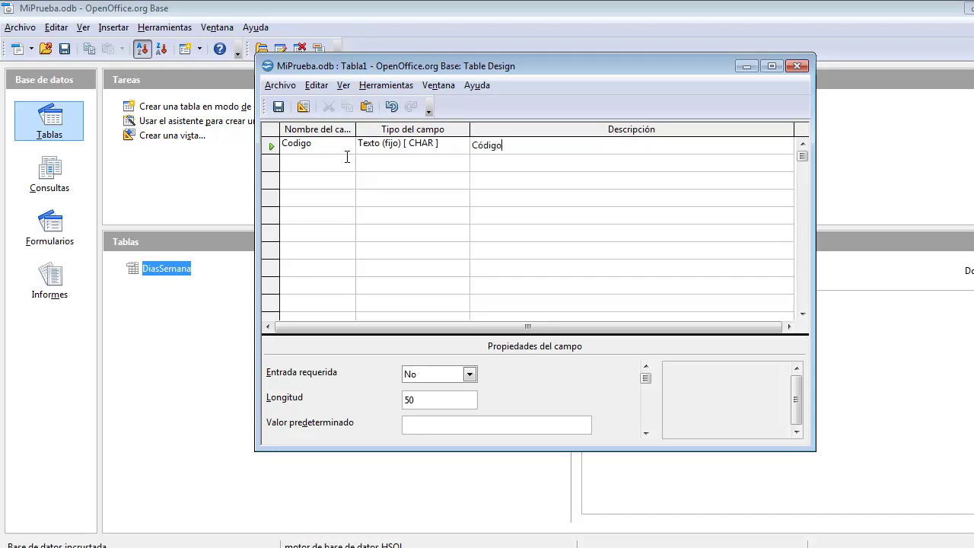
text( de la cuenta de nivel 3)
key(F6)
text(3)
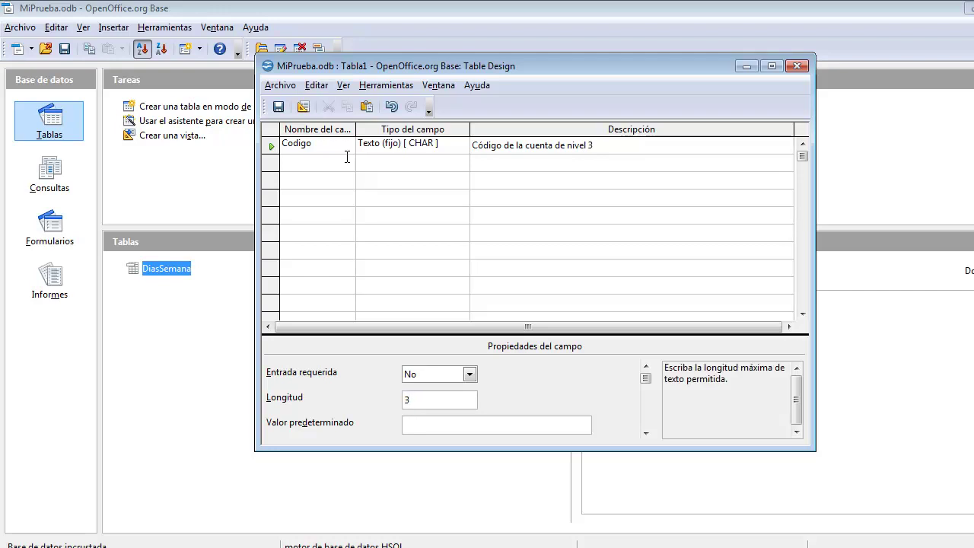
key(shift+Tab)
key(alt+Down)
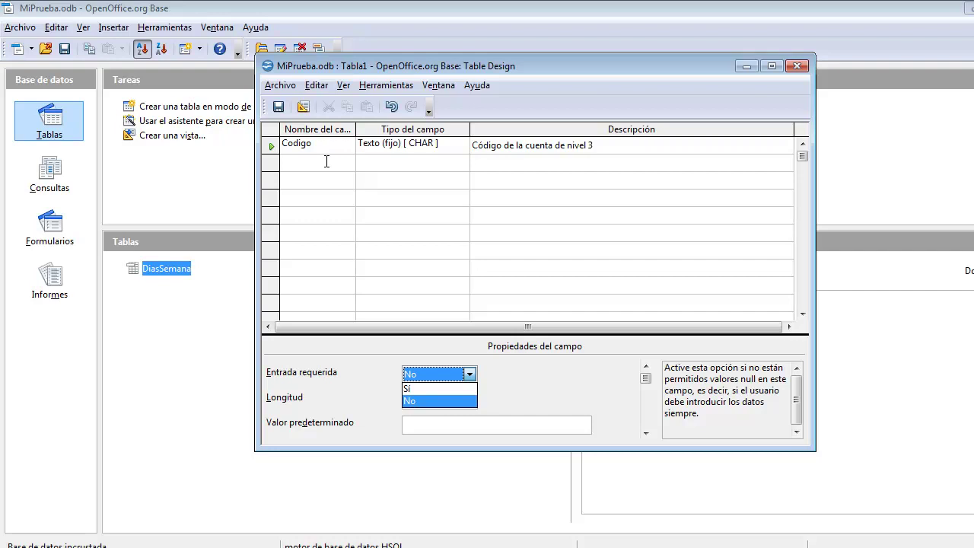
click(438, 158)
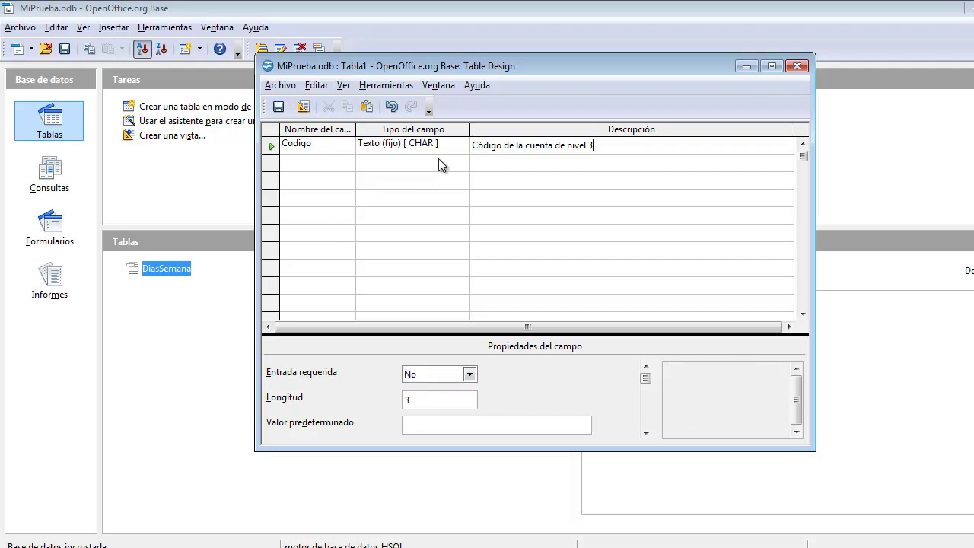
Step: Add a Titulo field with length 100 and the description "Titulo de la cuenta" in the second row
key(Return)
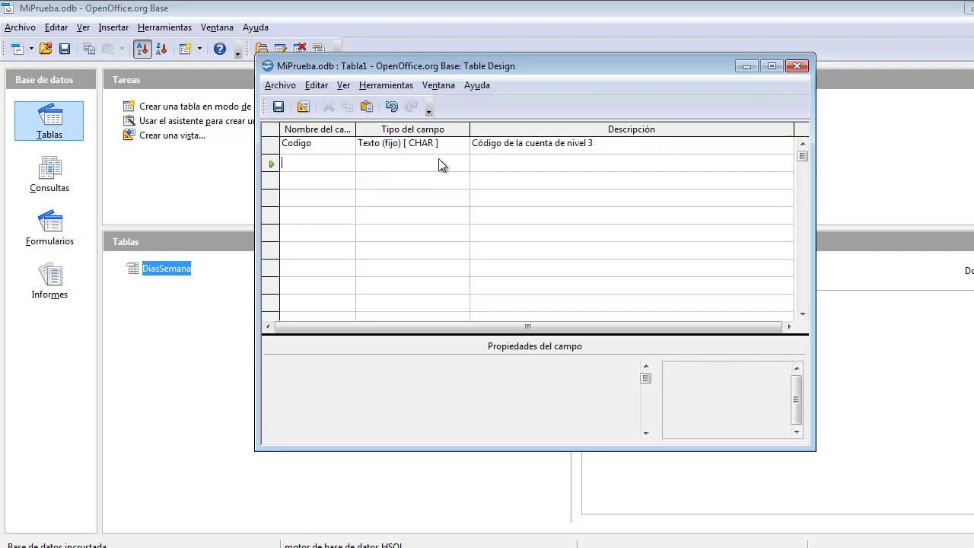
text(T)
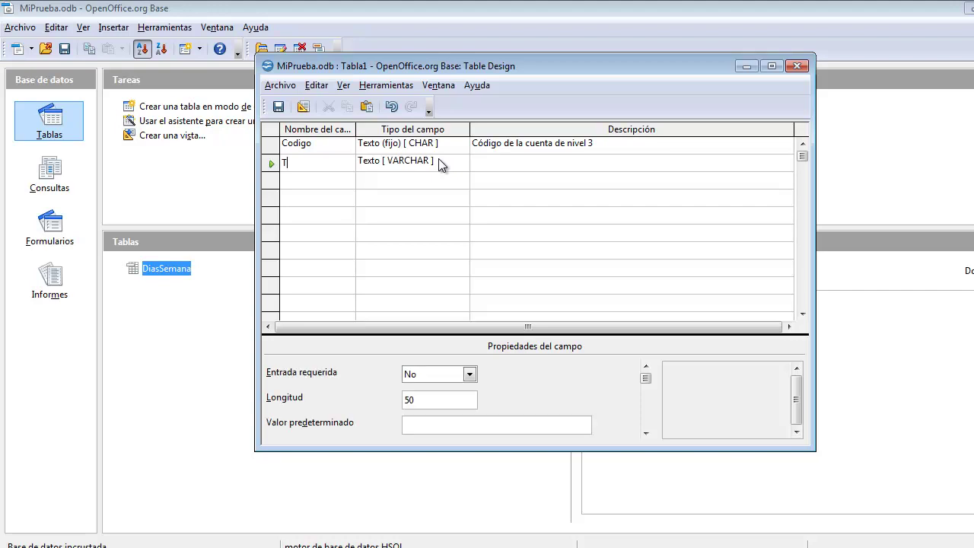
text(itulo)
key(alt+l)
text(100)
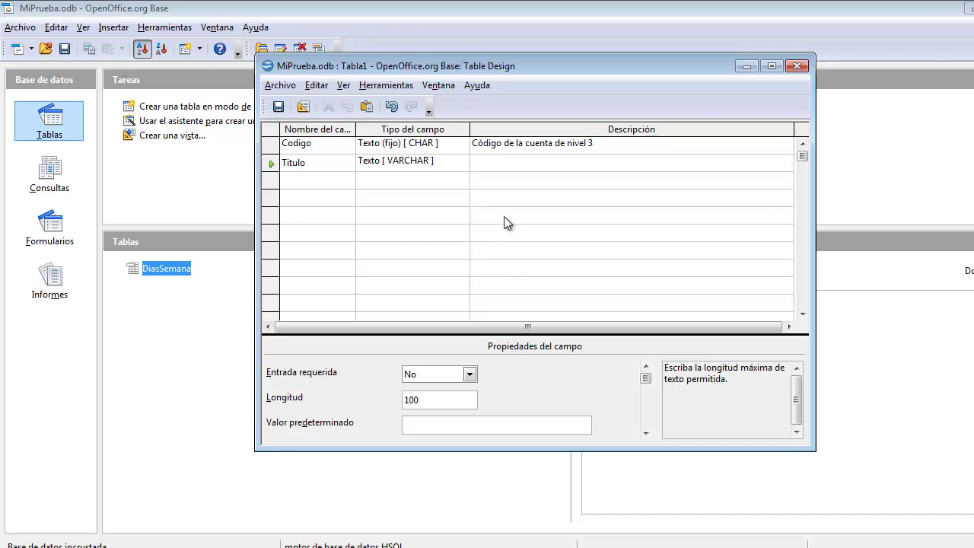
click(503, 190)
text(Titulo de la cuenta)
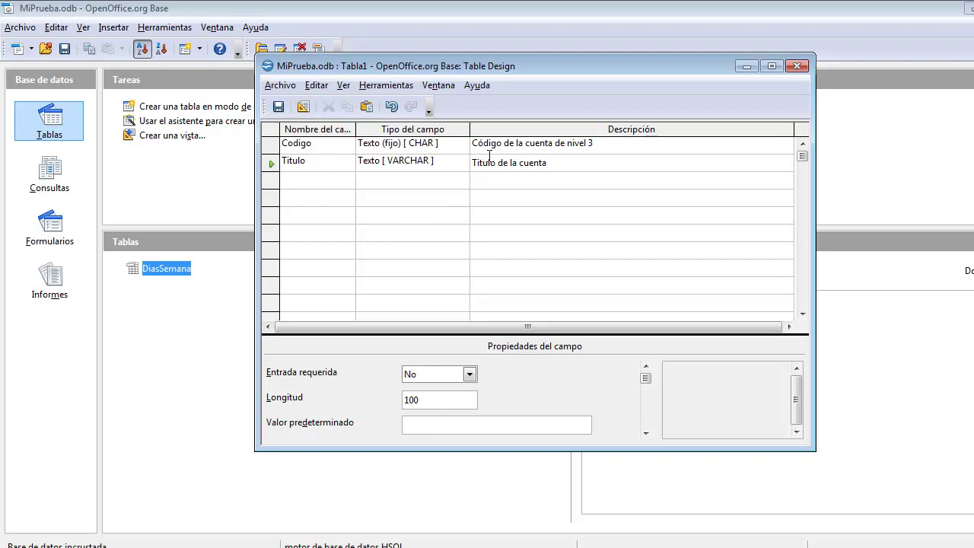
Step: Add a Grupo field in the third row with the type Texto (fijo) [ CHAR ]
key(Return)
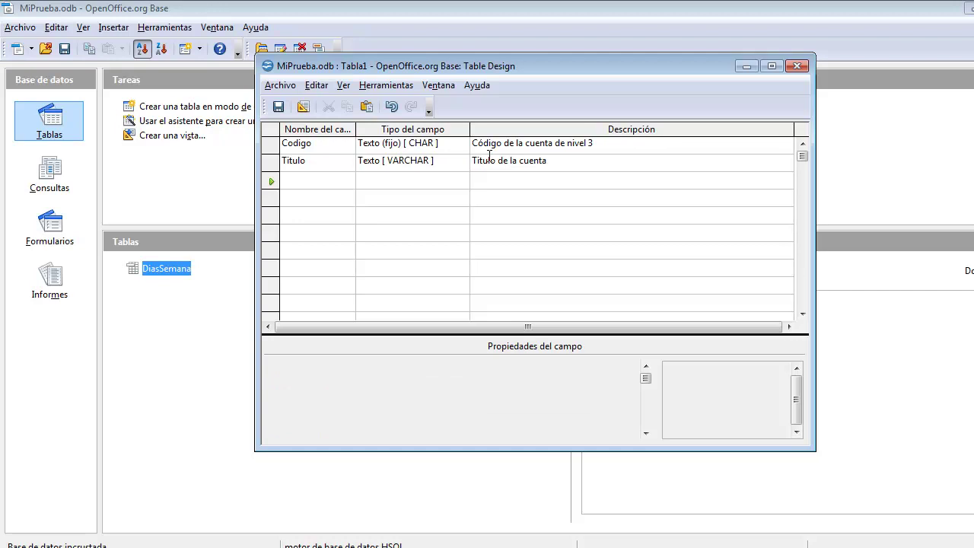
text(Grupo)
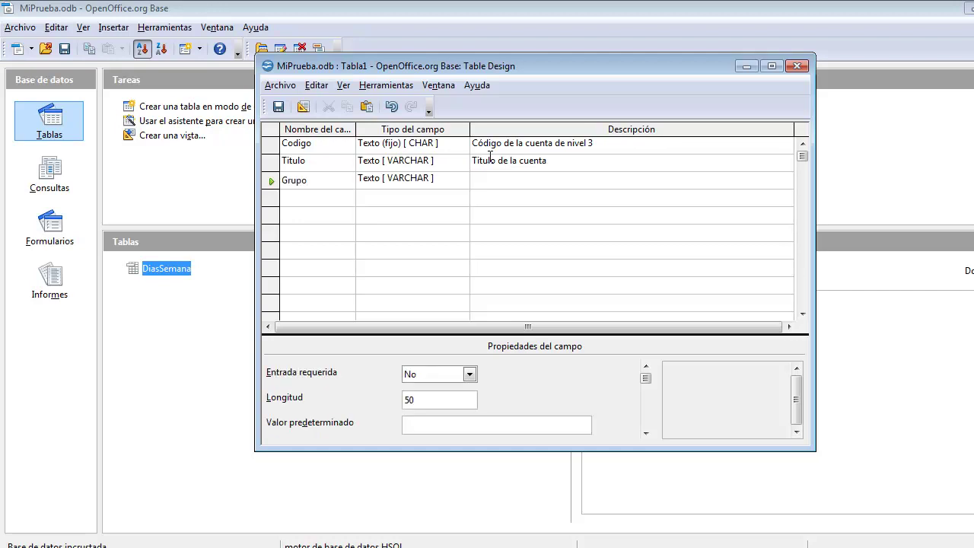
key(Return)
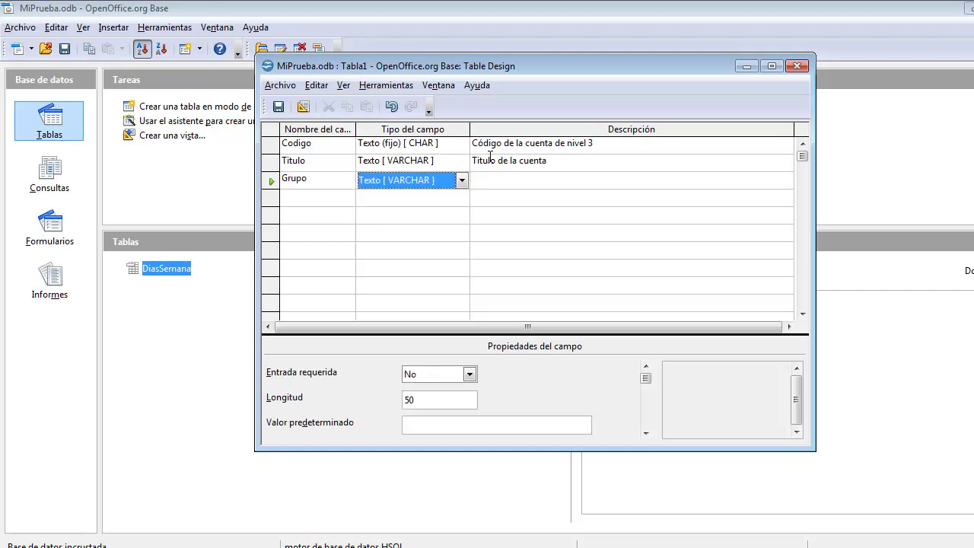
key(alt+Down)
key(Up)
key(Up)
key(Up)
key(Up)
key(Up)
key(Up)
key(Up)
key(Down)
key(Down)
key(Down)
key(Down)
key(Down)
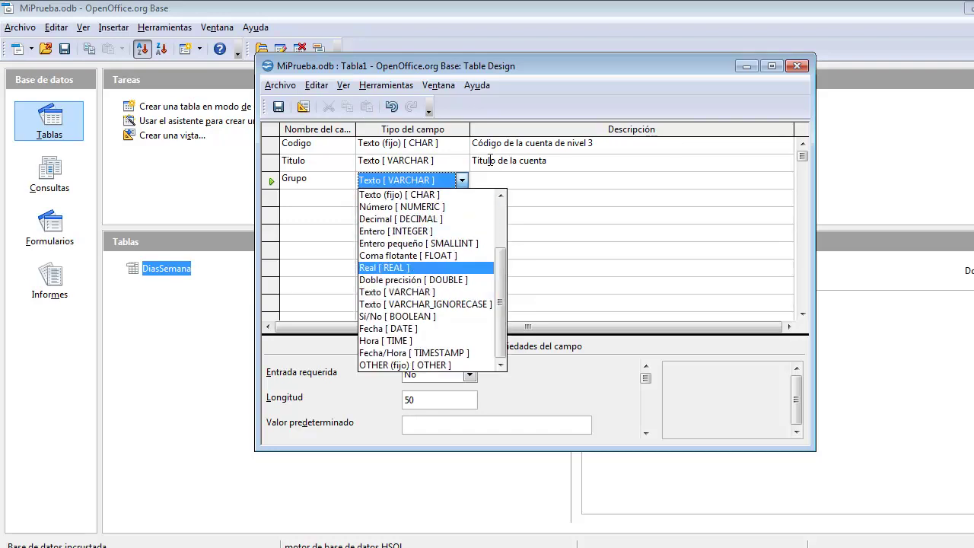
key(Up)
key(Up)
key(Down)
key(Down)
key(Down)
key(Down)
key(Down)
key(Down)
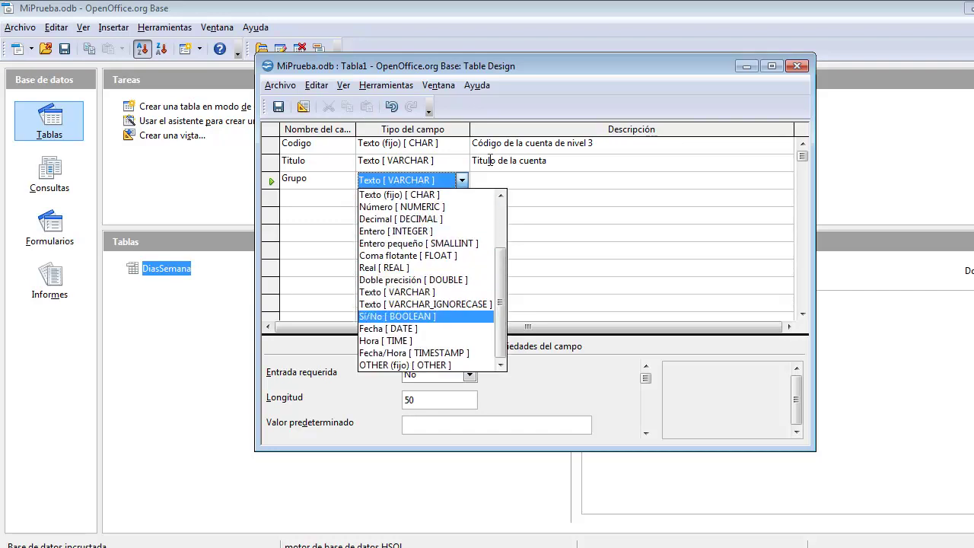
key(Up)
key(Up)
key(Up)
key(Up)
key(Up)
key(Up)
key(Up)
key(Up)
key(Up)
key(Up)
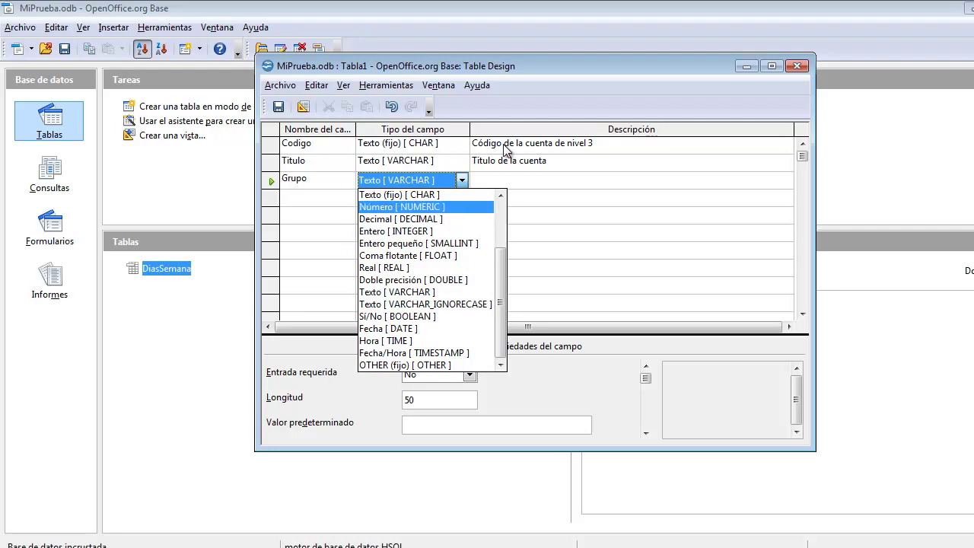
key(Return)
Step: Set the Grupo field's length to 1
key(F6)
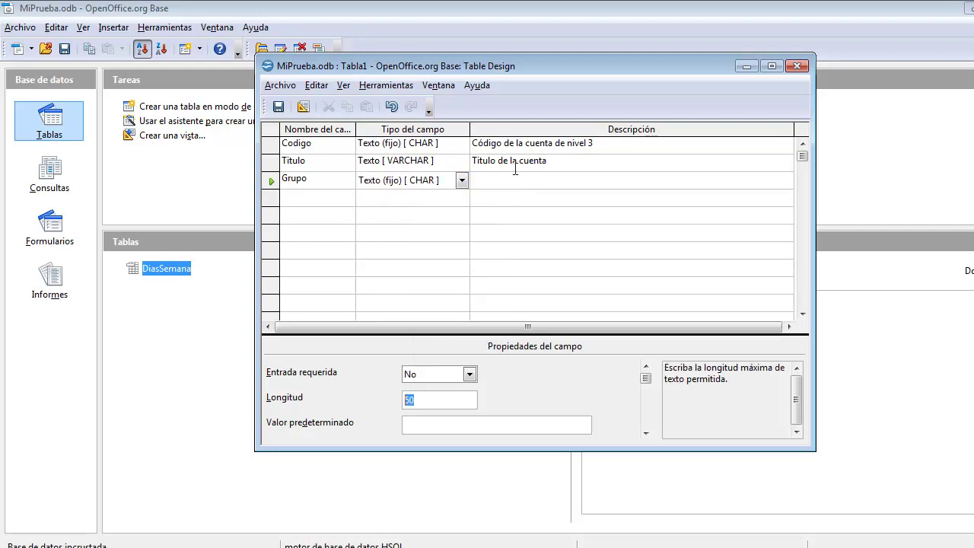
text(1)
key(F6)
Step: Add a Subgrupo field below Grupo with the type Texto (fijo) [ CHAR ] and length 2
key(Down)
text(Subgrupo)
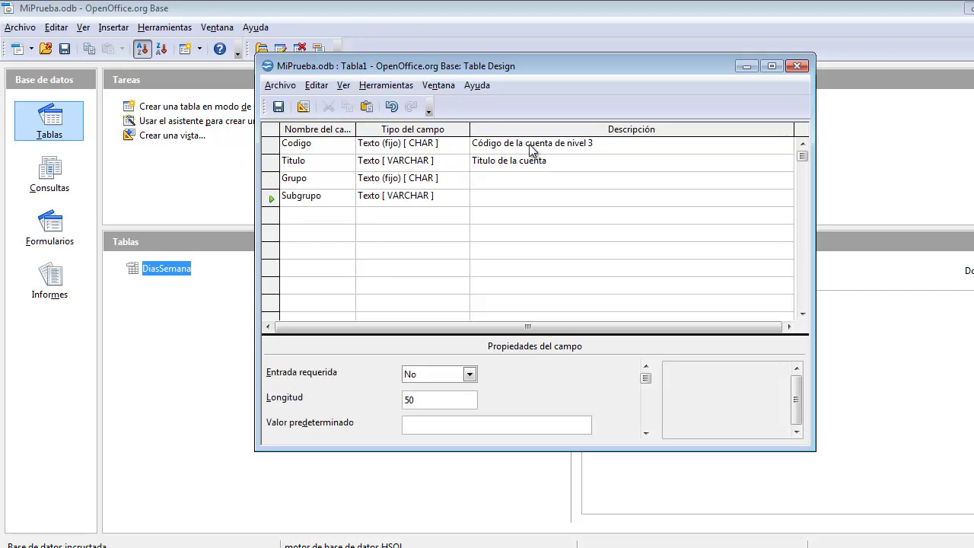
key(Tab)
key(alt+Down)
key(Home)
key(Return)
key(F6)
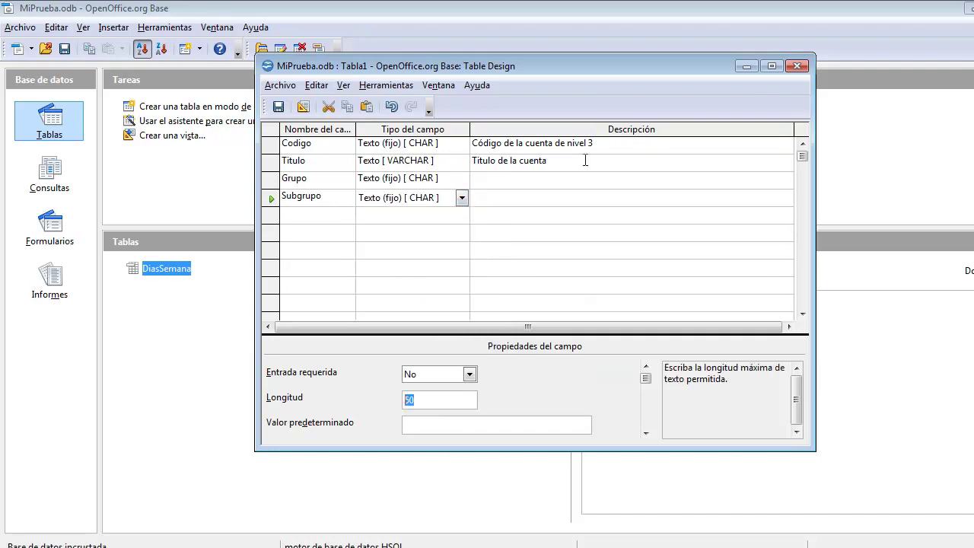
text(2)
key(F6)
key(Down)
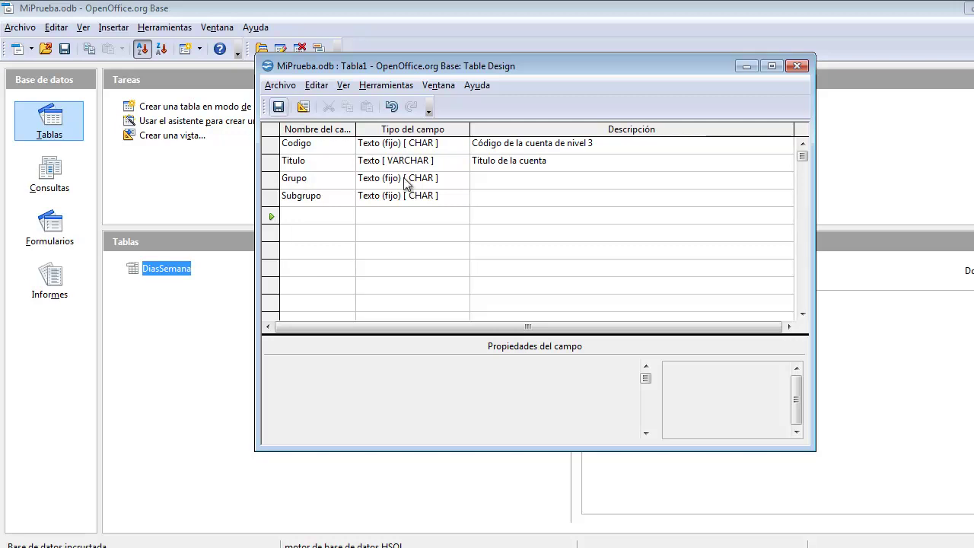
Step: Save the table design under the name Cuentas
key(ctrl+g)
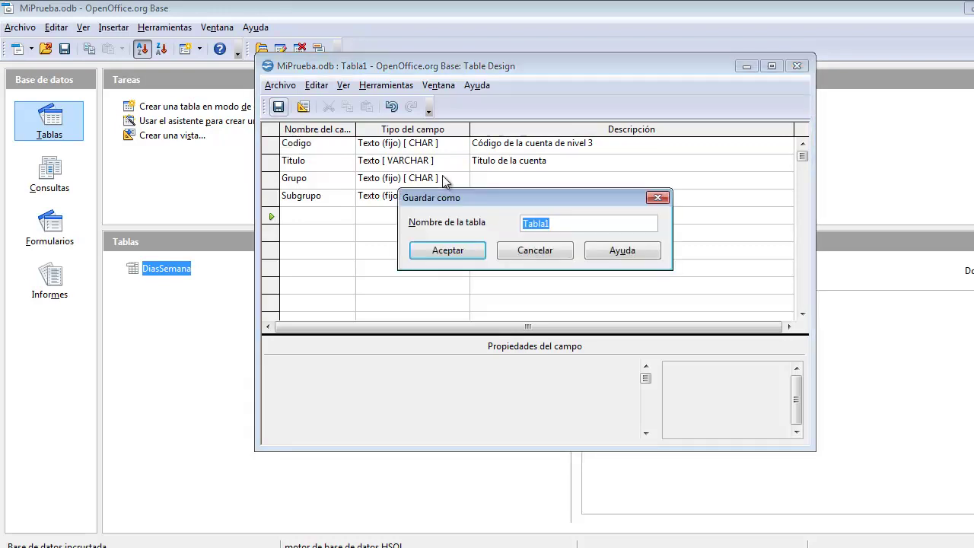
key(End)
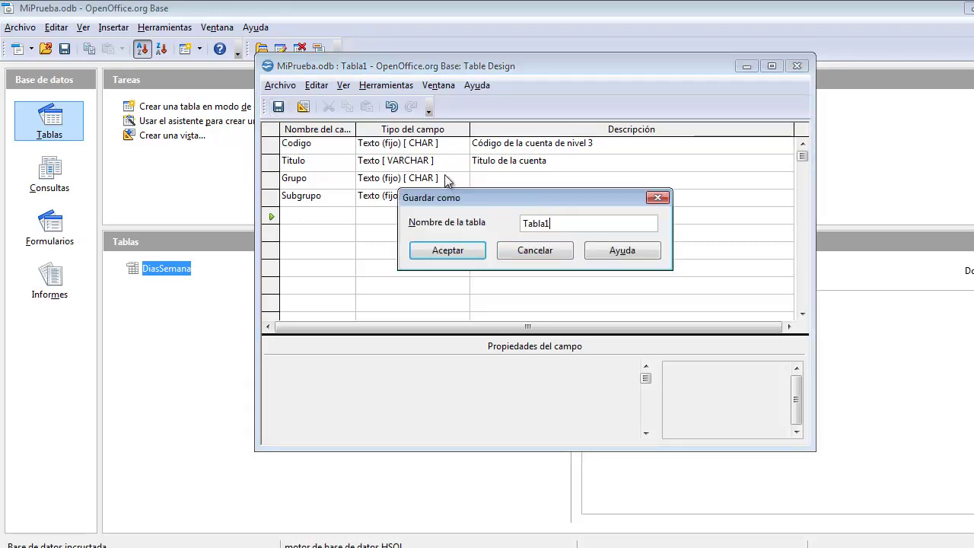
key(BackSpace)
key(BackSpace)
key(BackSpace)
key(BackSpace)
key(BackSpace)
key(BackSpace)
text(Cuentas)
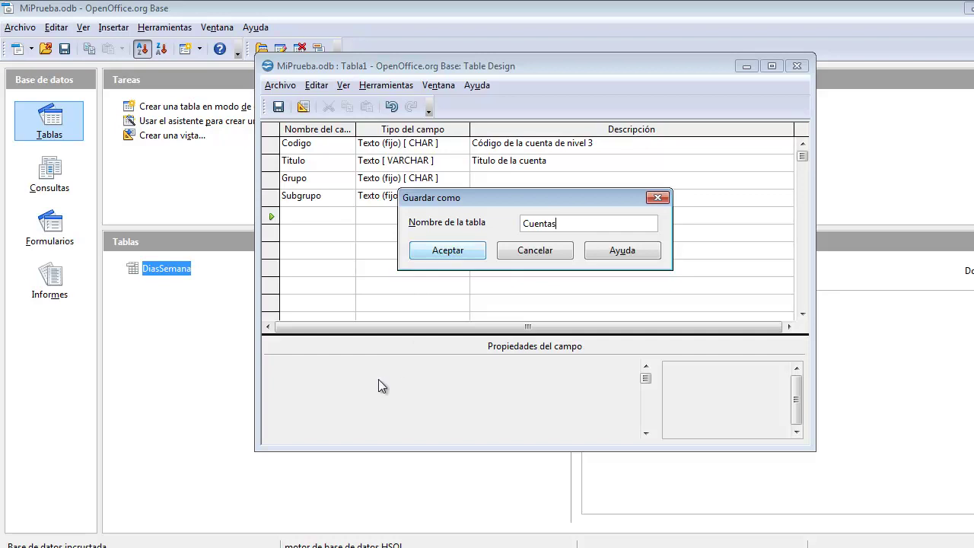
key(Return)
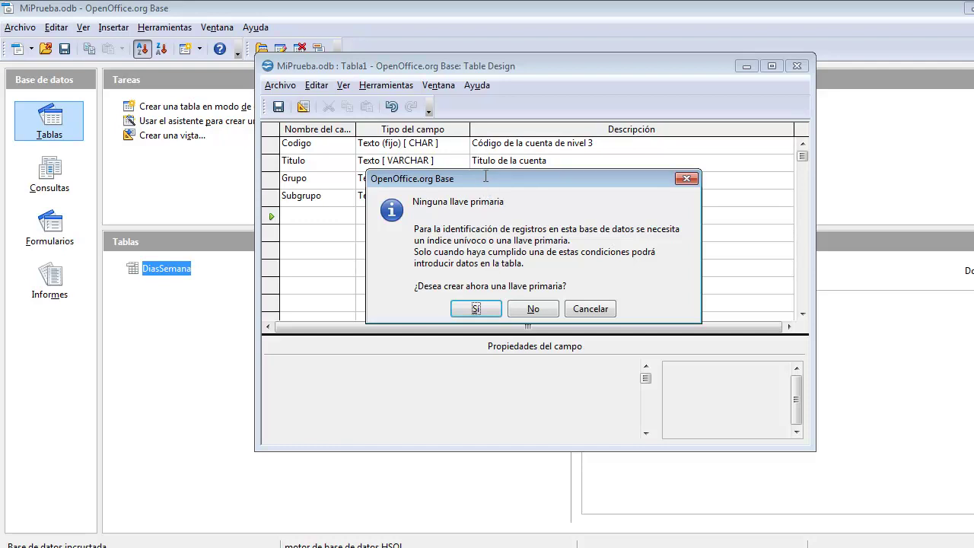
Step: Decline the creation of a primary key and close the table design
key(Tab)
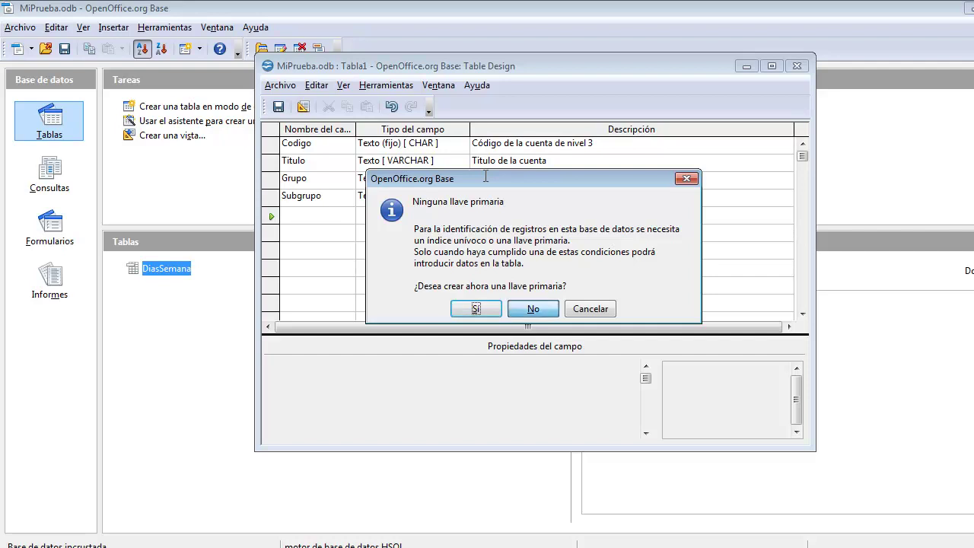
key(Return)
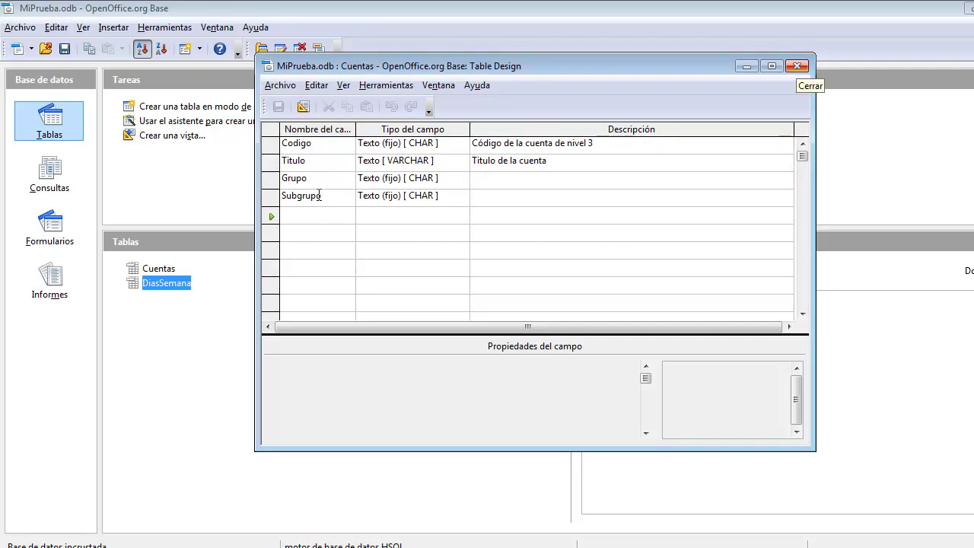
key(alt+F4)
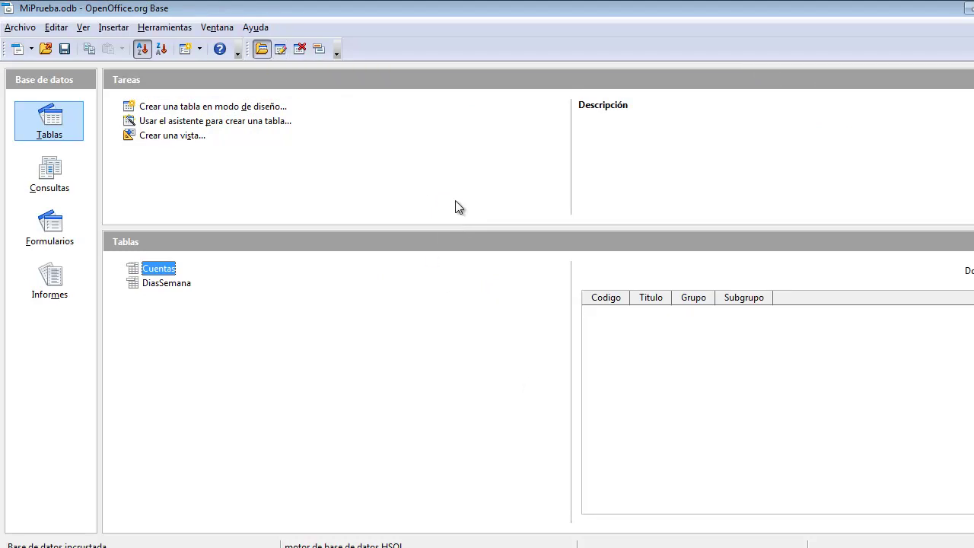
Step: View the Cuentas table's data and close the data view
key(Return)
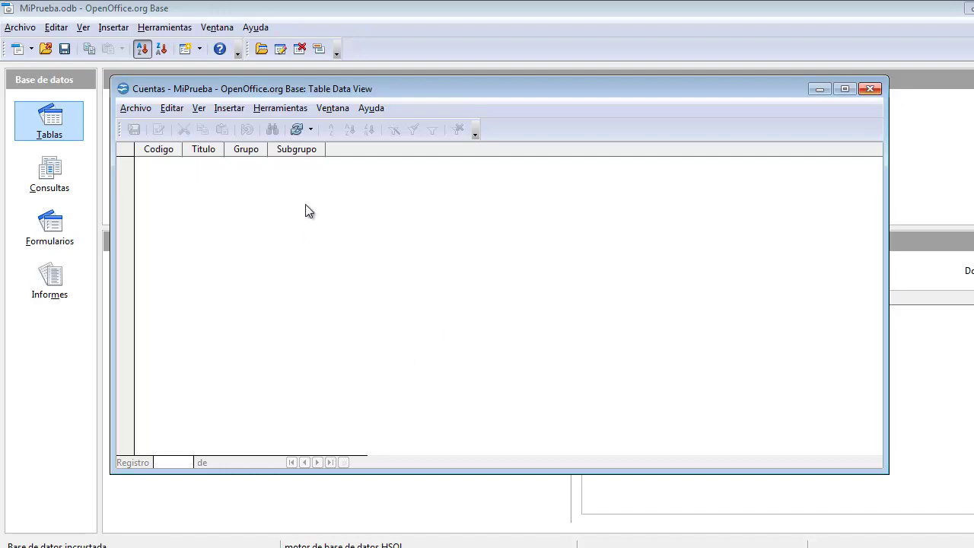
key(alt+F4)
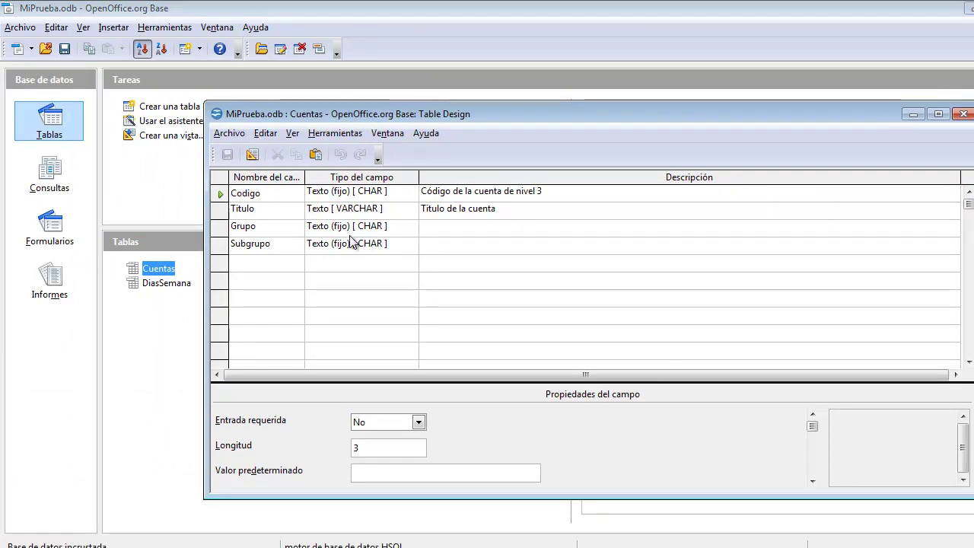
Step: Add an ID field below Subgrupo in the Cuentas table design with the type Entero [ INTEGER ]
click(265, 264)
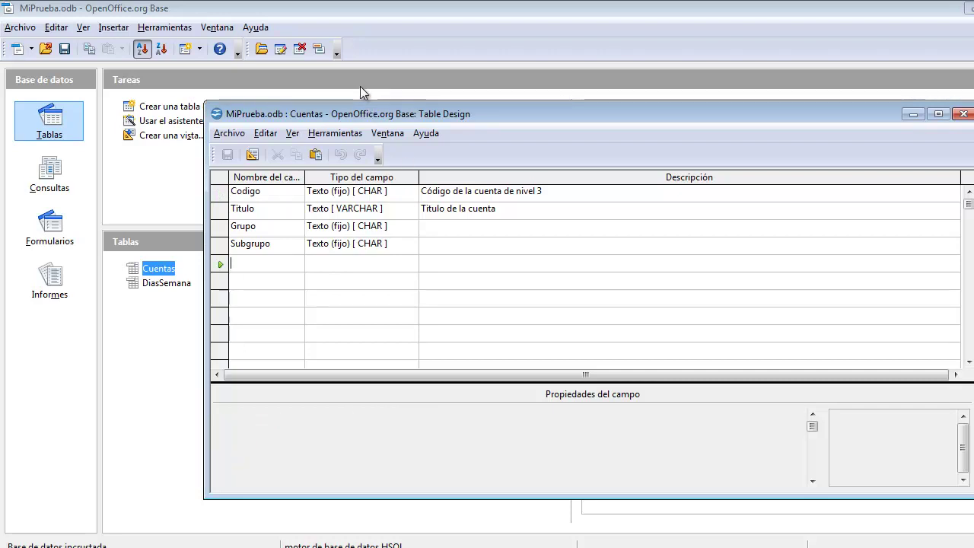
text(ID)
click(409, 257)
click(410, 261)
key(e)
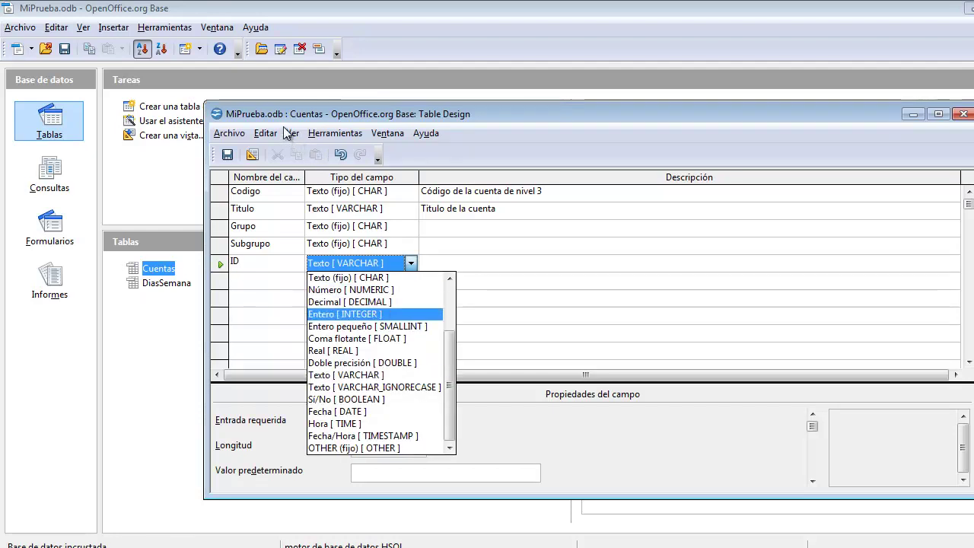
key(Return)
Step: Set the ID field's Valor automático property to Sí
click(419, 422)
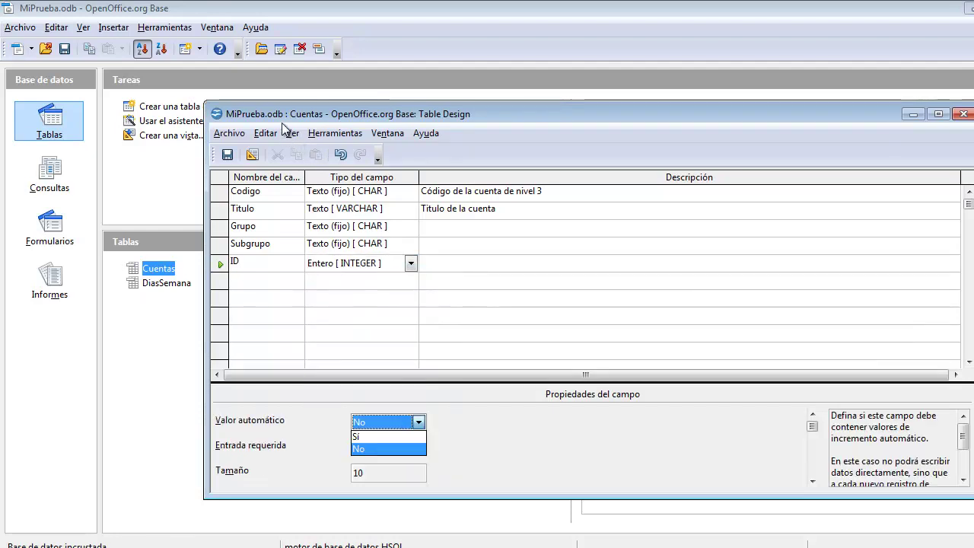
key(Up)
key(Return)
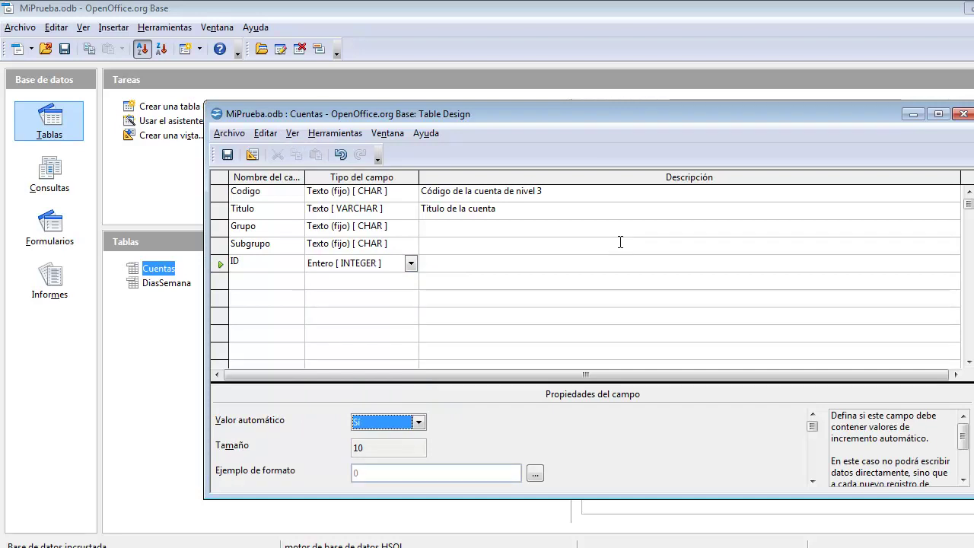
key(Tab)
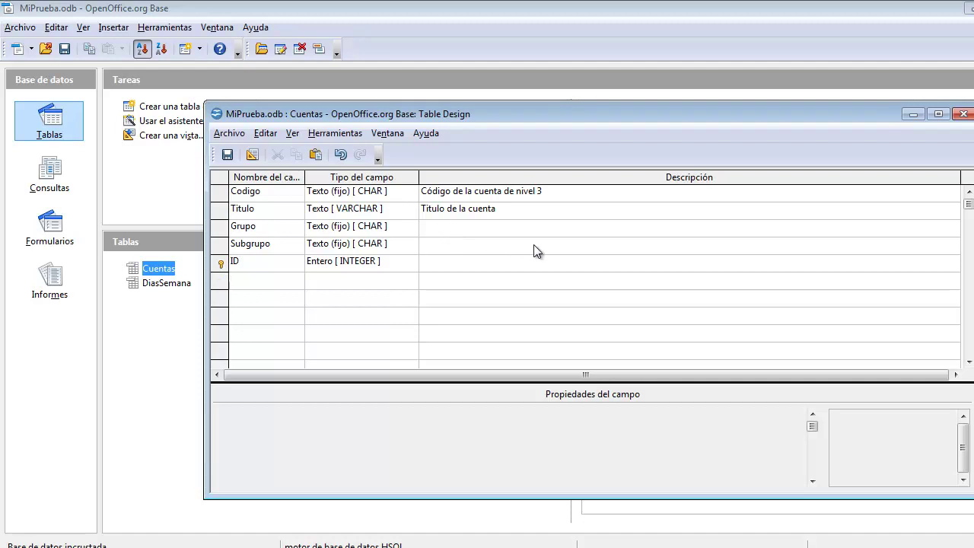
Step: Save the changed Cuentas table design and close it
key(shift+Tab)
key(shift+Tab)
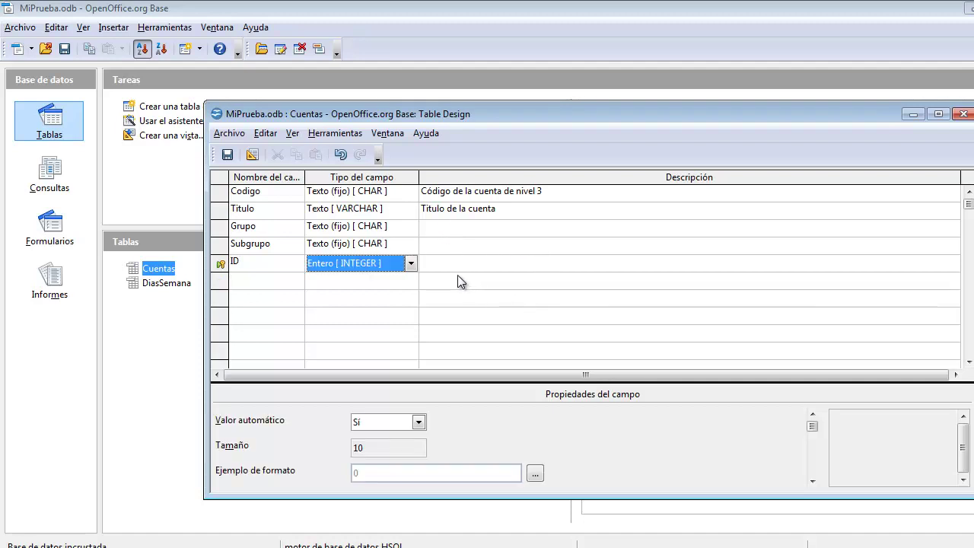
key(shift+Tab)
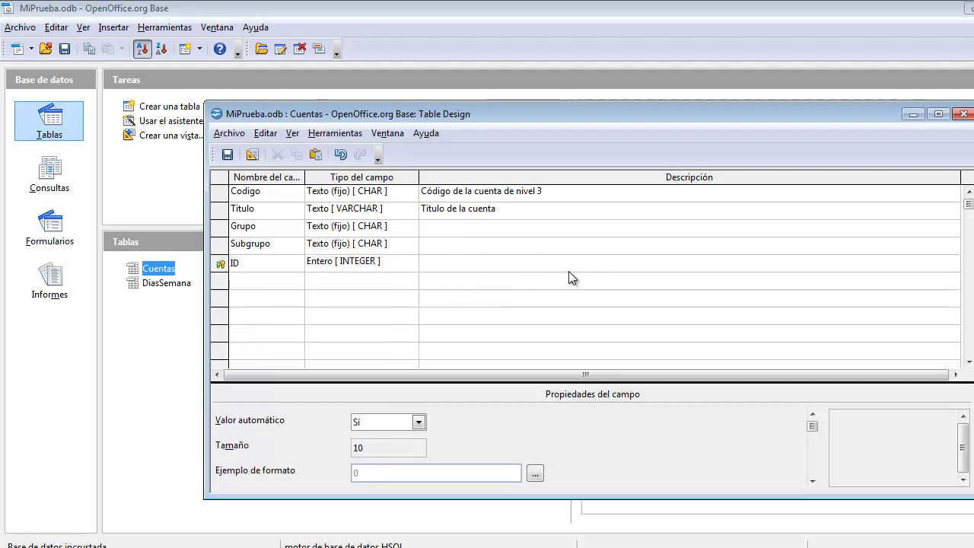
key(ctrl+s)
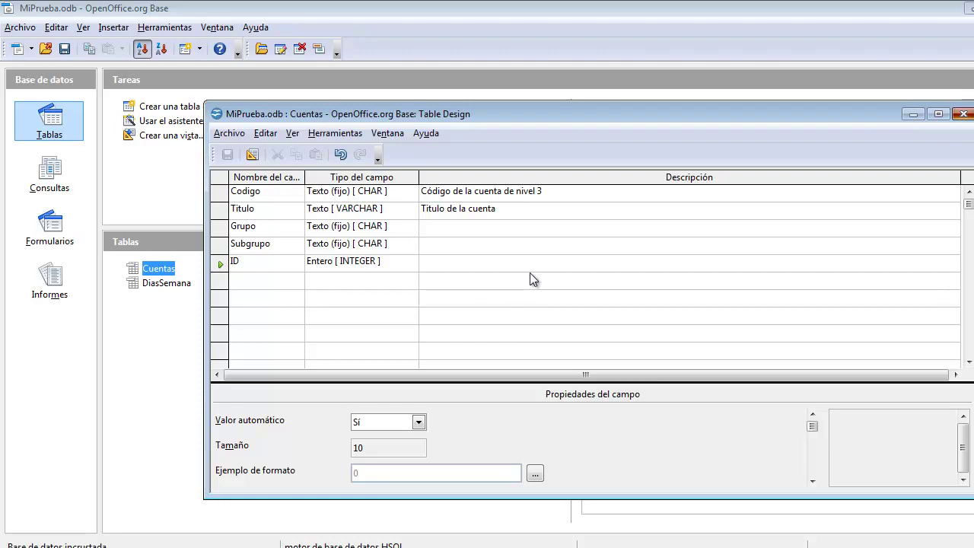
key(ctrl+w)
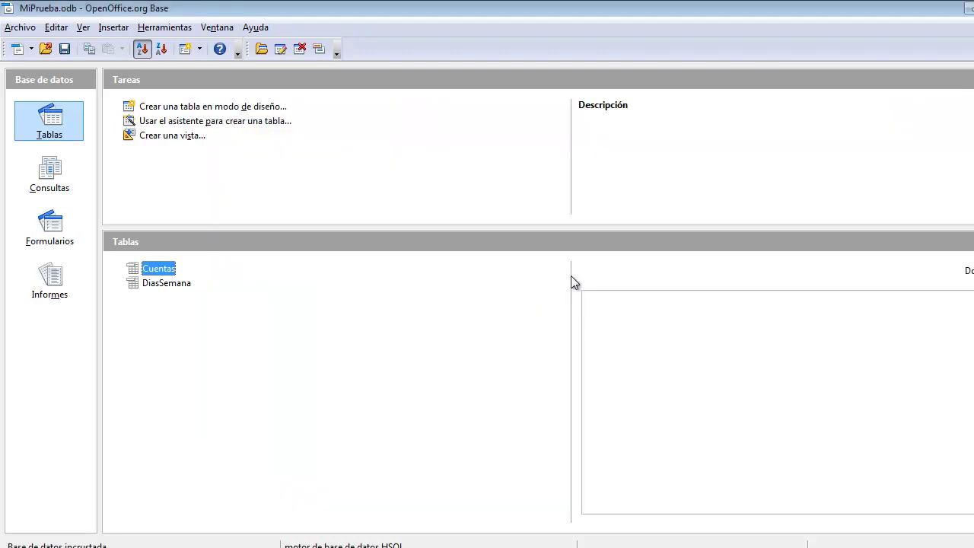
Step: View the Cuentas table's data with the new ID column and close the data view
key(Return)
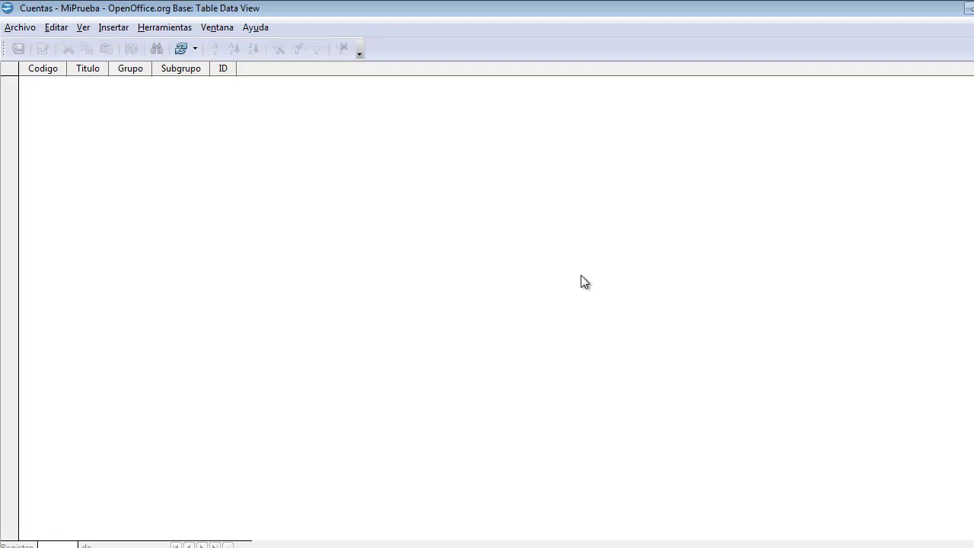
key(super+Down)
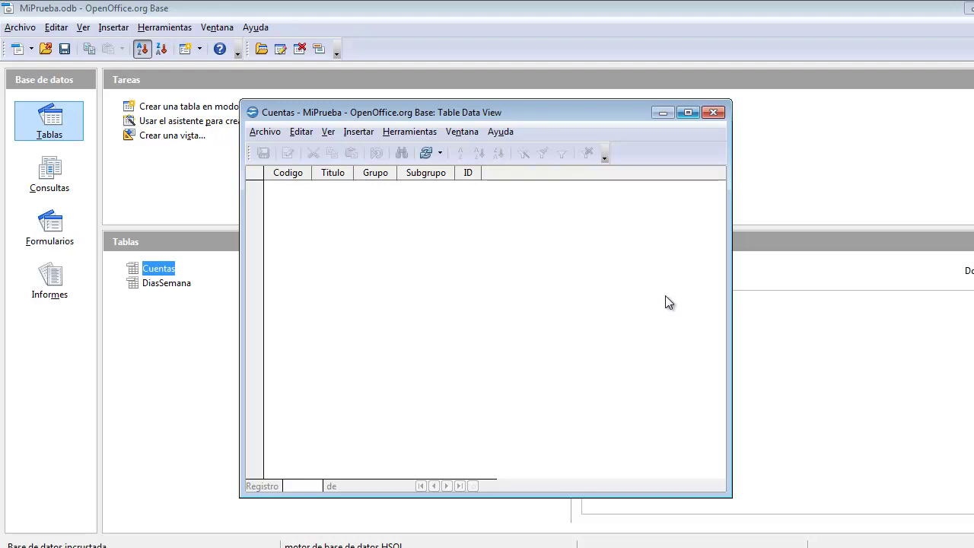
key(alt+F4)
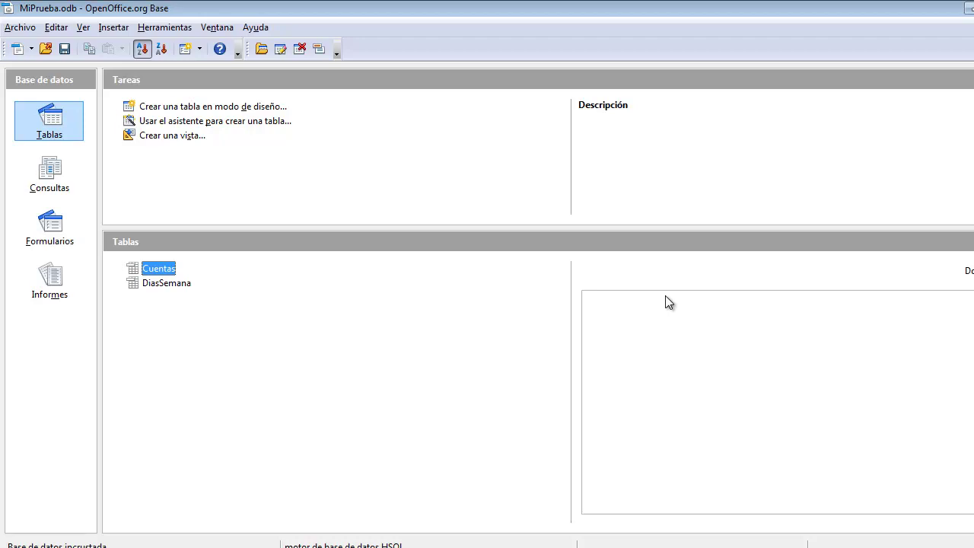
Step: Delete the Cuentas table from the database and confirm its removal
key(shift+F10)
key(Down)
key(Down)
key(Down)
key(Down)
key(Down)
key(Up)
key(Up)
key(Up)
key(Return)
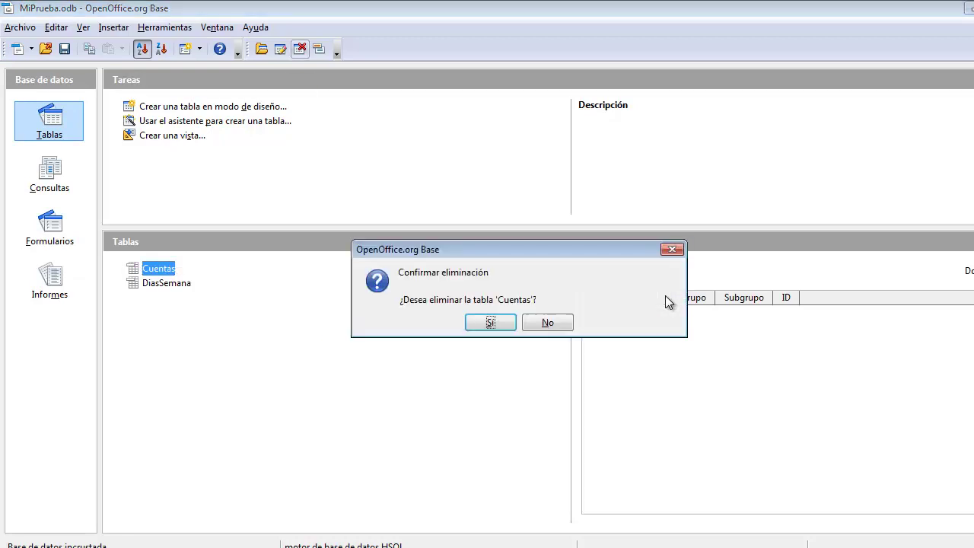
key(Return)
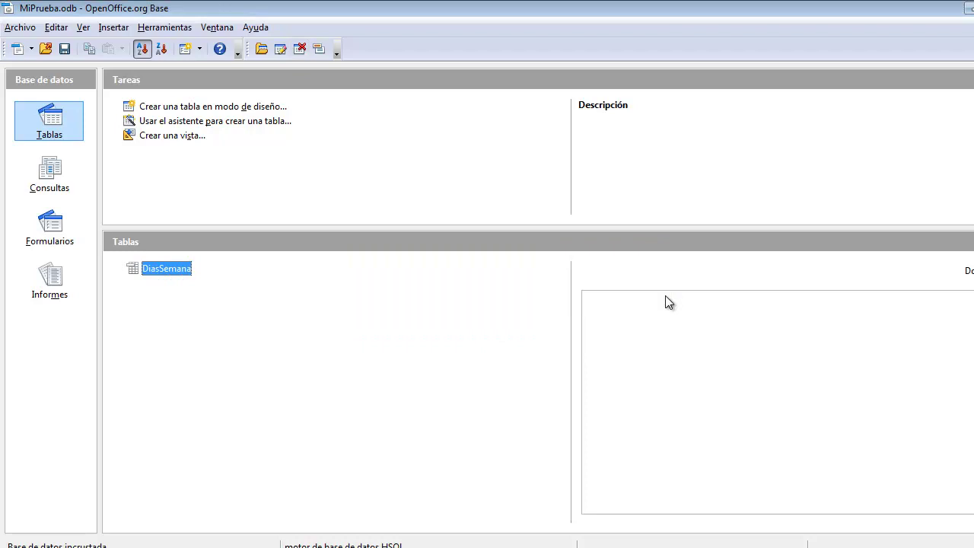
Step: Start a new table in design mode with a Codigo field of type Texto (fijo) [ CHAR ] and length 3
key(alt+d)
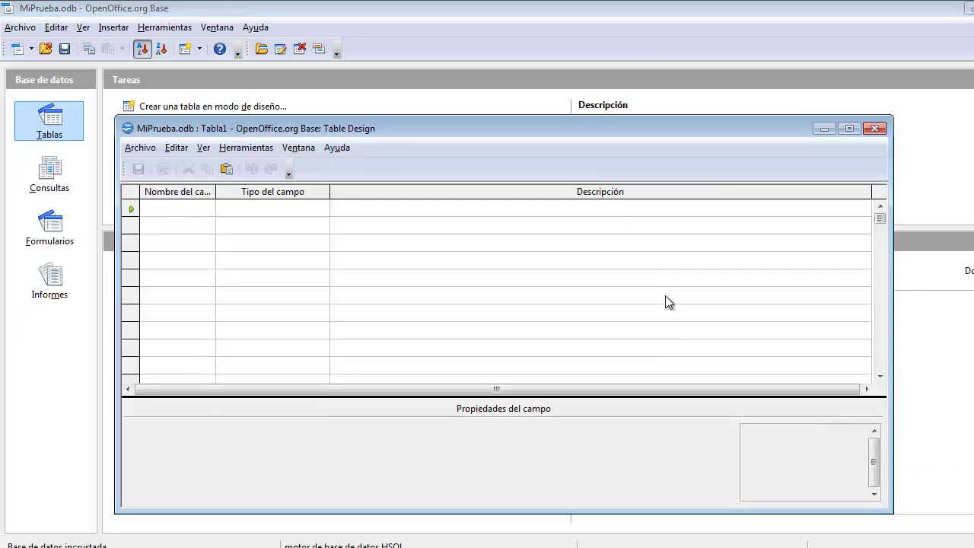
text(Codigo)
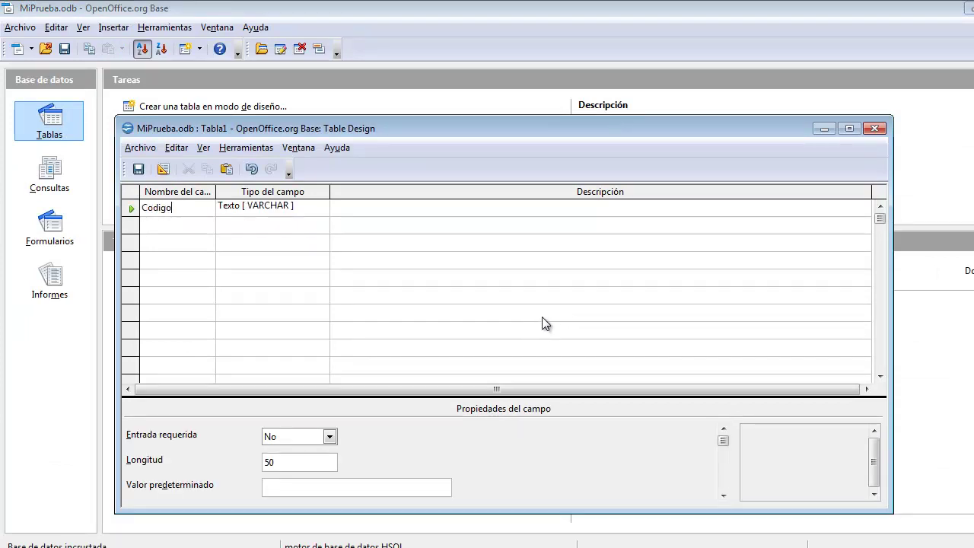
key(Tab)
key(alt+Down)
key(n)
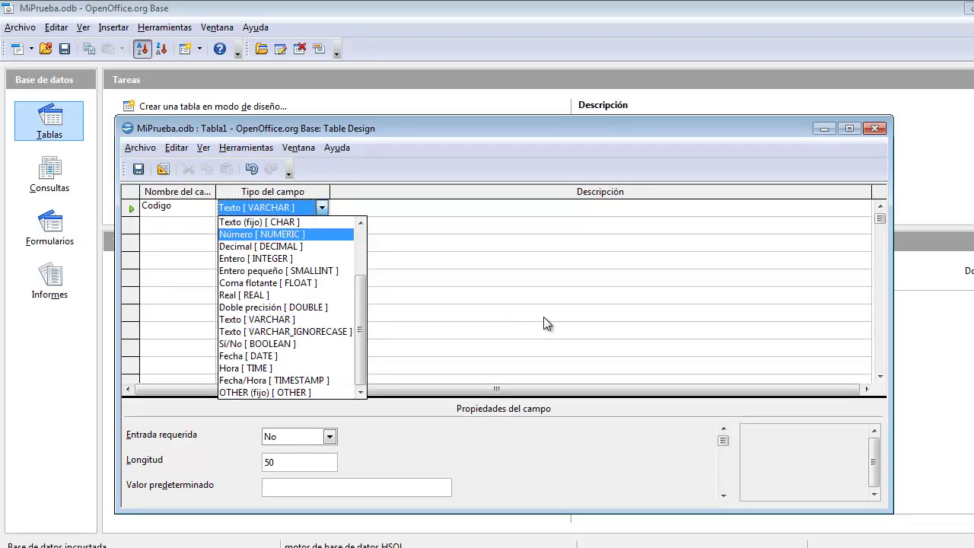
key(Down)
key(Up)
key(Up)
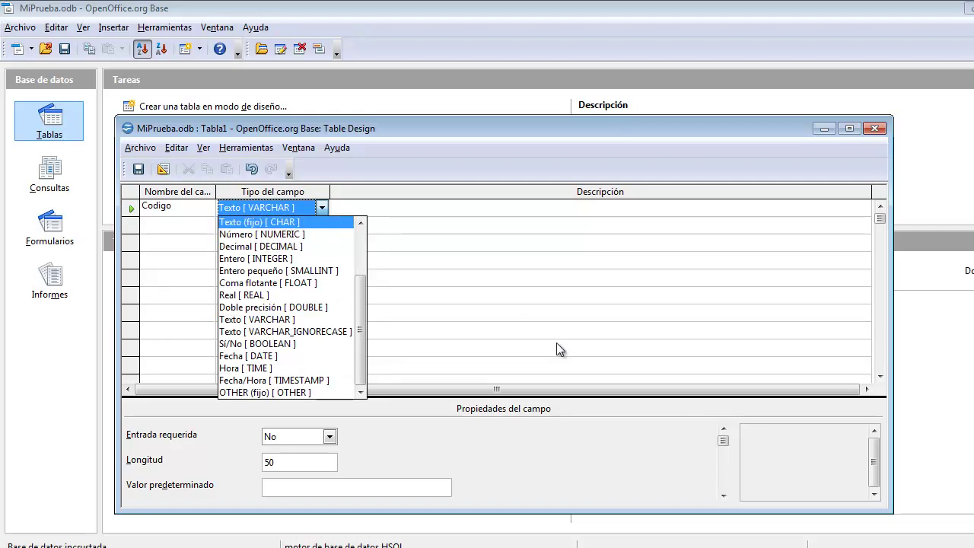
key(Return)
key(alt+l)
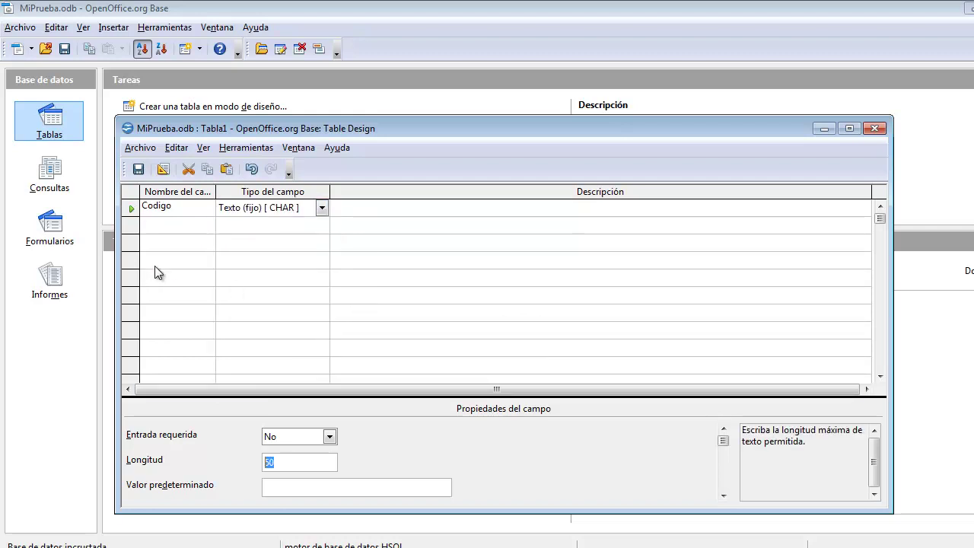
text(3)
key(Tab)
Step: Add a Titulo field below Codigo with the type Texto [ VARCHAR ] and length 100
text(Titulo)
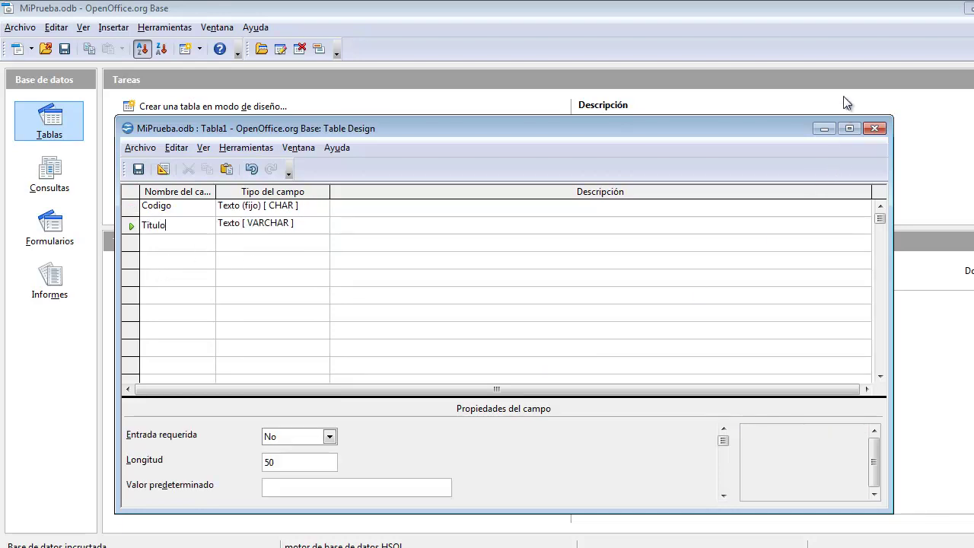
key(Tab)
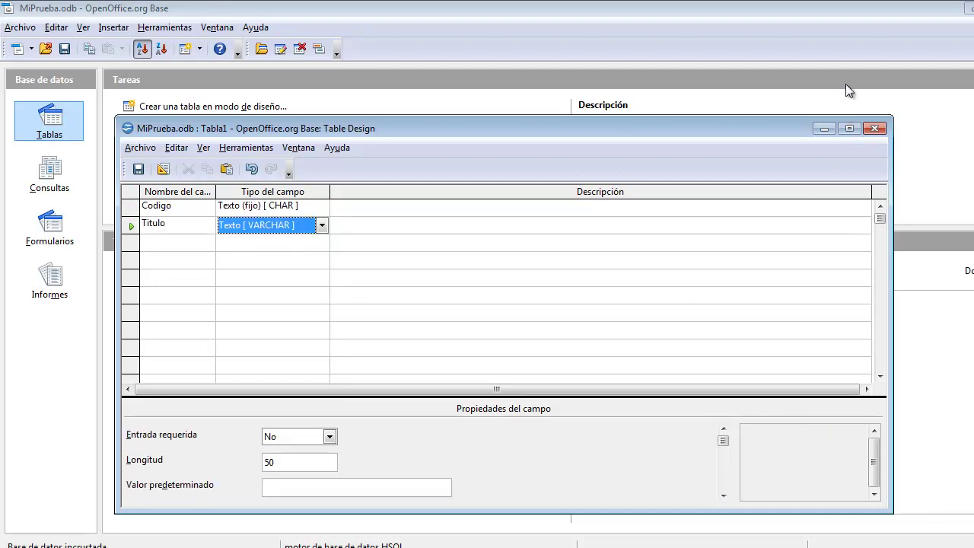
key(alt+Down)
key(Up)
key(Up)
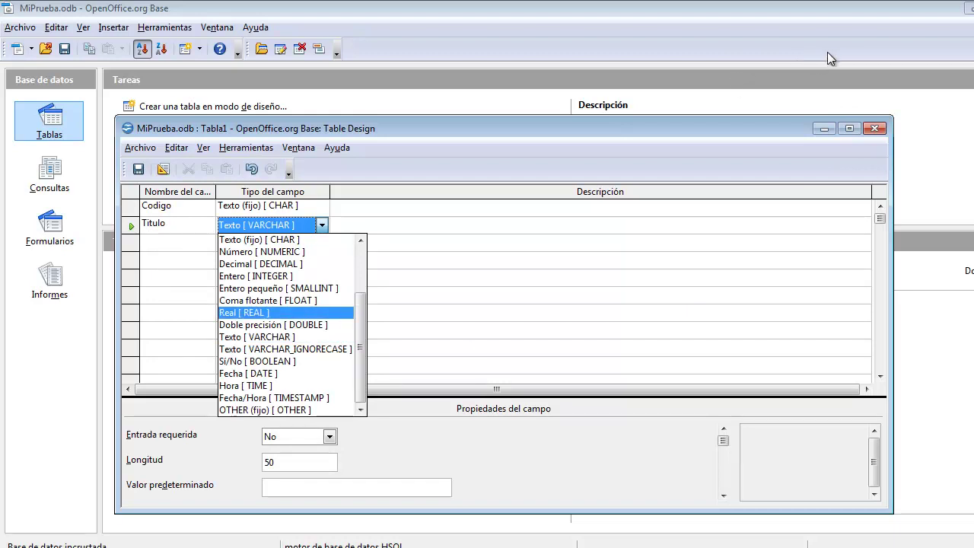
key(Up)
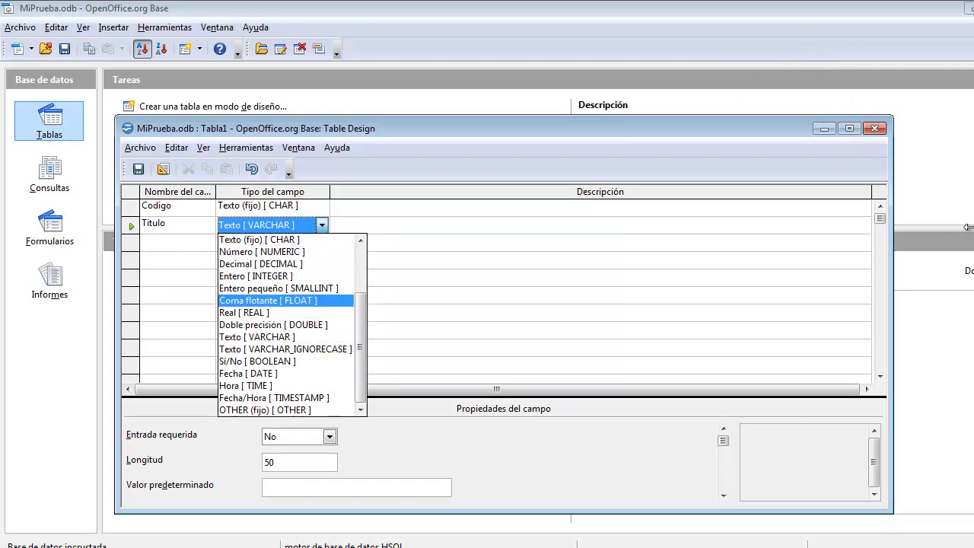
key(Down)
key(Down)
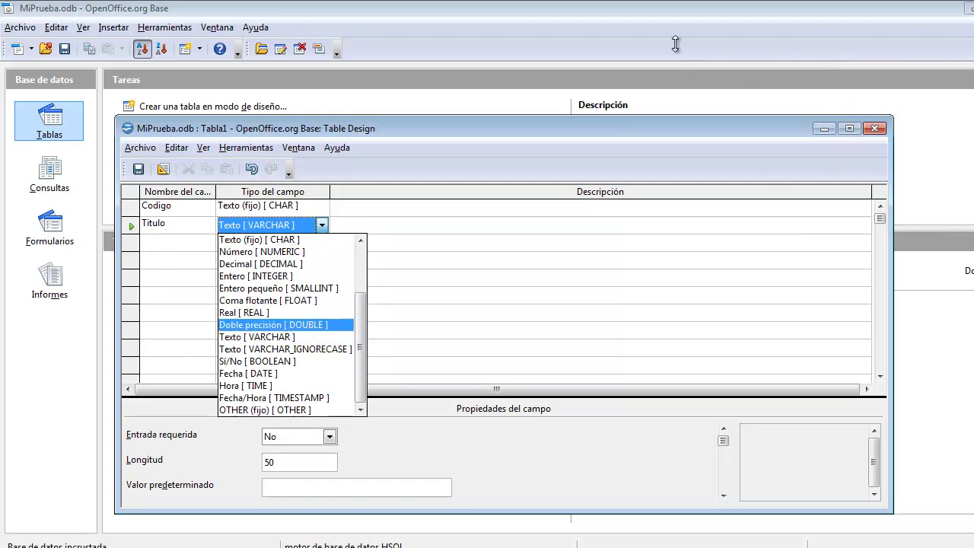
key(Down)
key(Return)
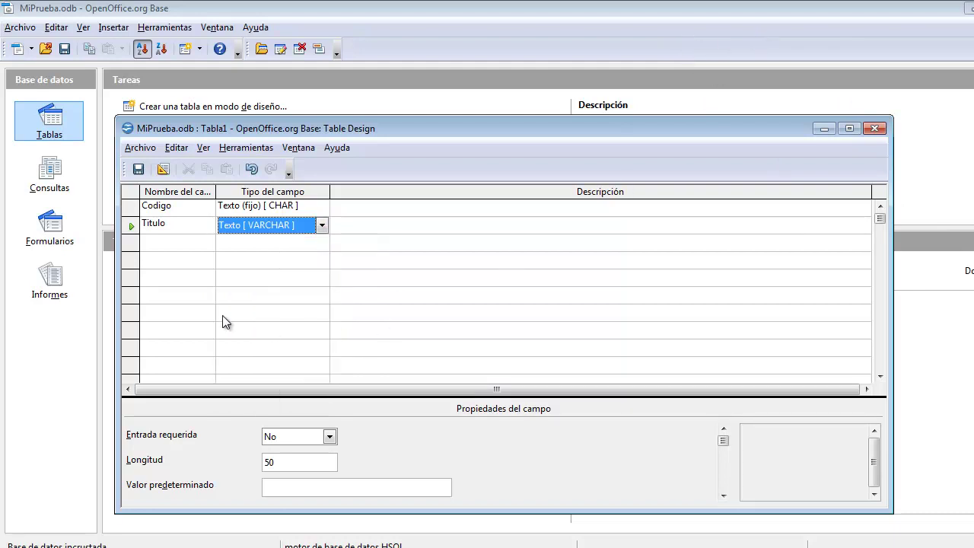
click(291, 462)
key(BackSpace)
key(BackSpace)
text(100)
key(Down)
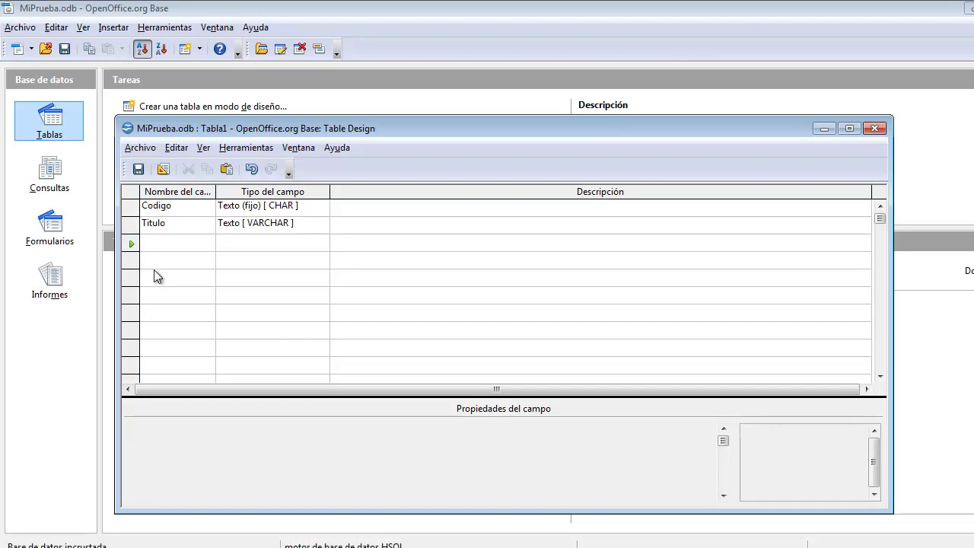
Step: Add a Grupo field below Titulo with the type Texto (fijo) [ CHAR ] and length 1
text(Grupo)
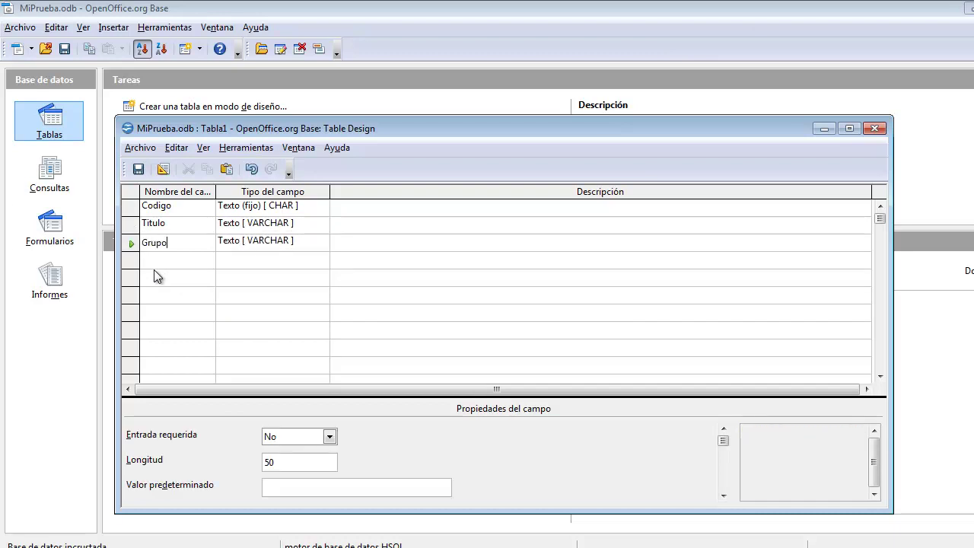
key(Tab)
key(Up)
key(Down)
key(alt+Down)
click(348, 259)
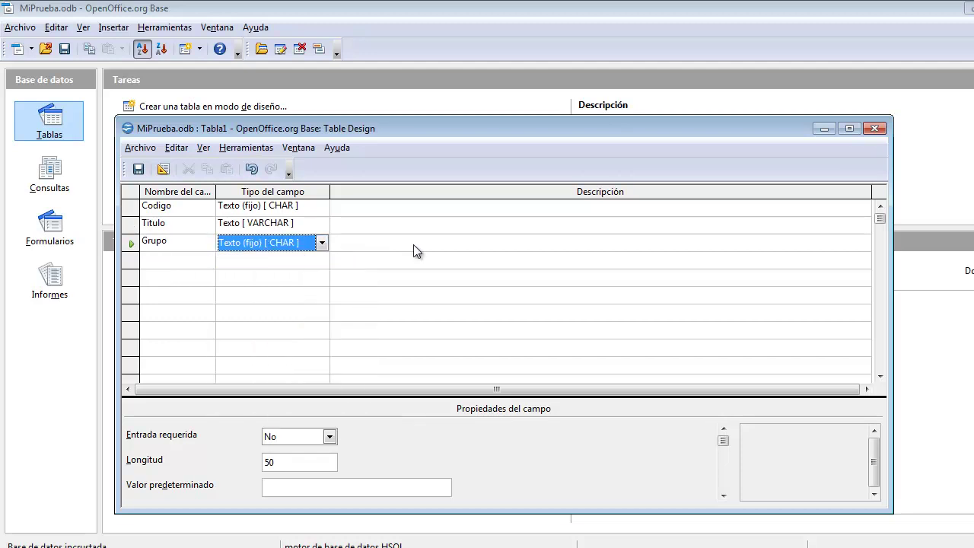
click(270, 461)
text(1)
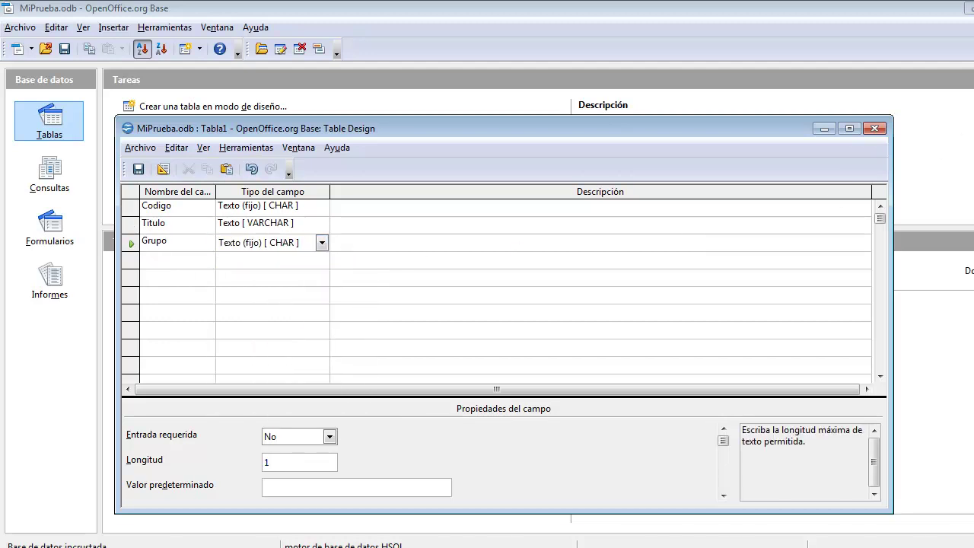
Step: Add an ID field below Grupo with the type Entero [ INTEGER ]
click(176, 259)
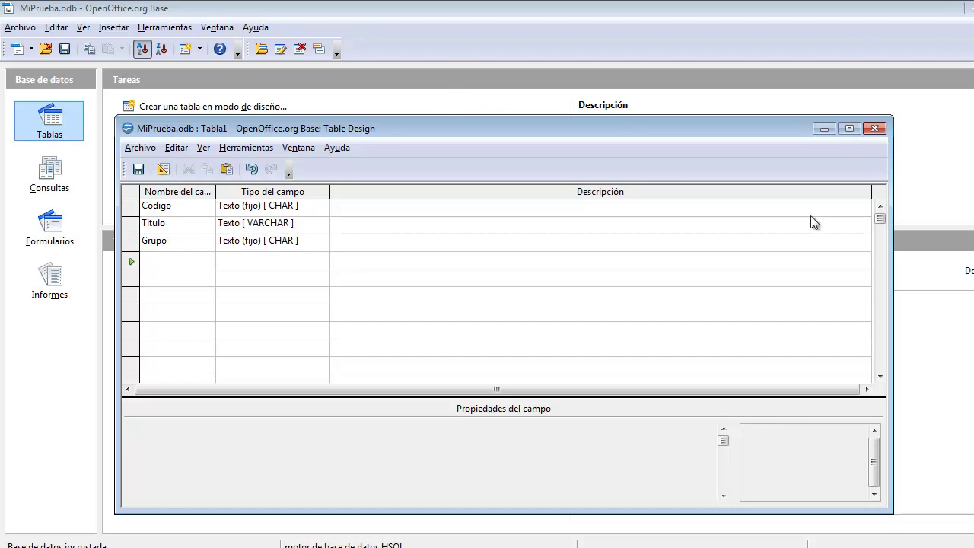
text(ID)
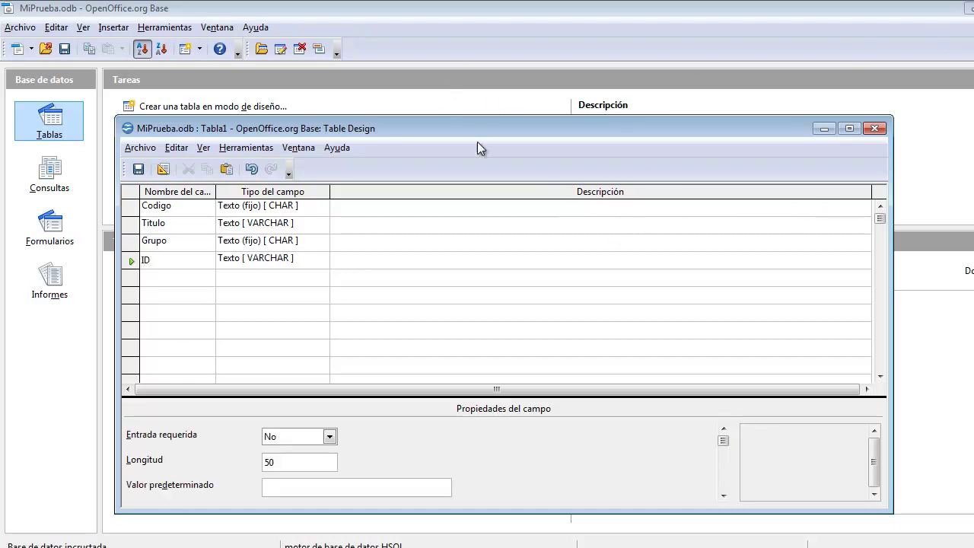
key(Tab)
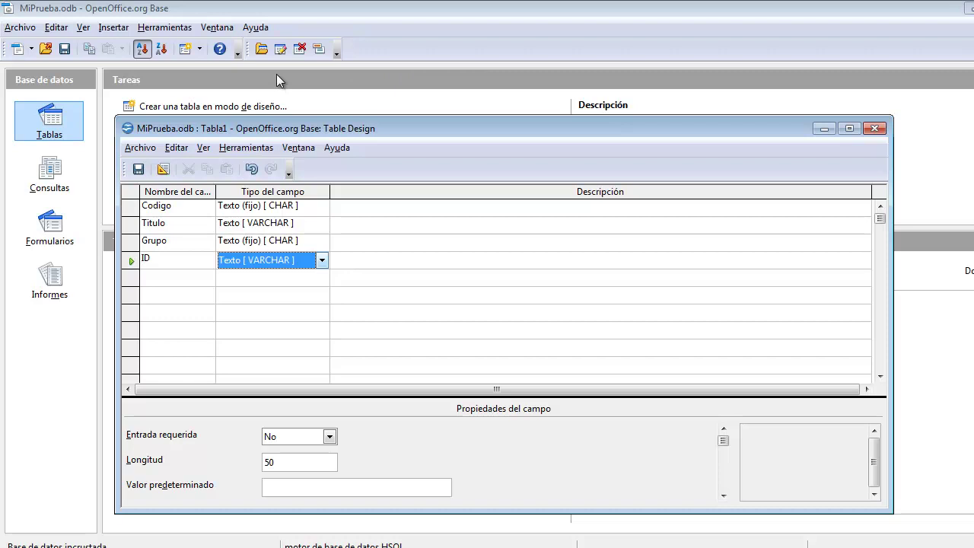
key(alt+Down)
key(e)
key(Down)
key(Up)
key(Return)
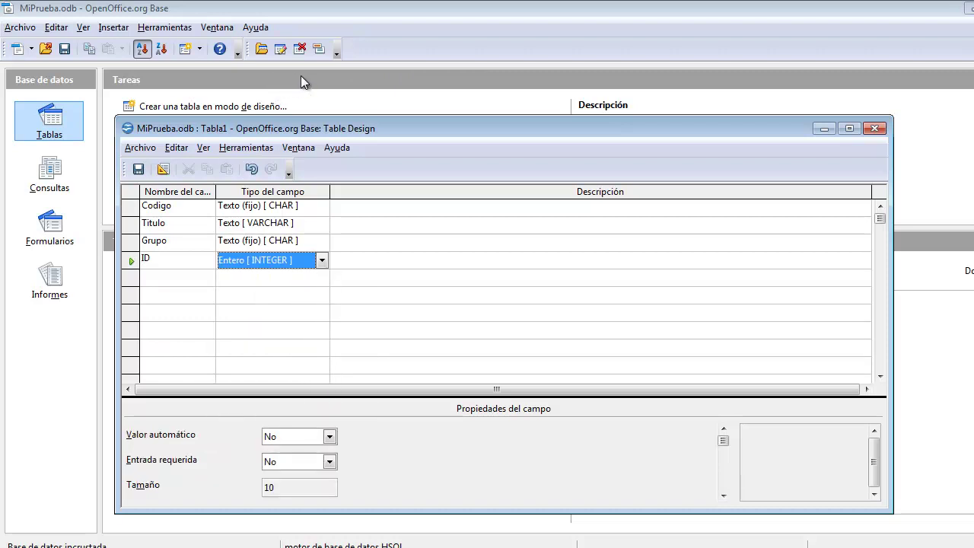
Step: Set Valor automático to Sí for the new table's ID field and move on to the next empty field row
key(F6)
key(alt+Down)
key(Up)
key(Return)
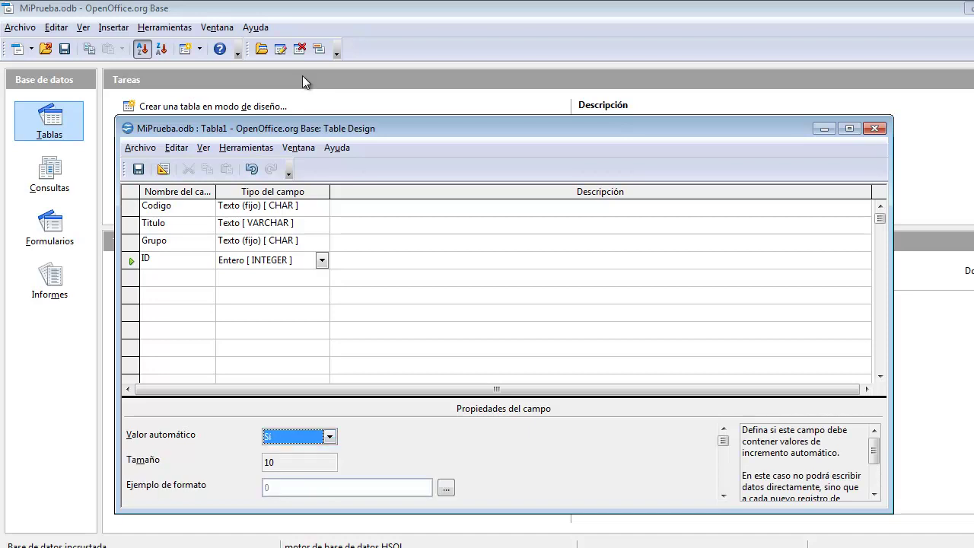
key(F6)
key(Tab)
key(Tab)
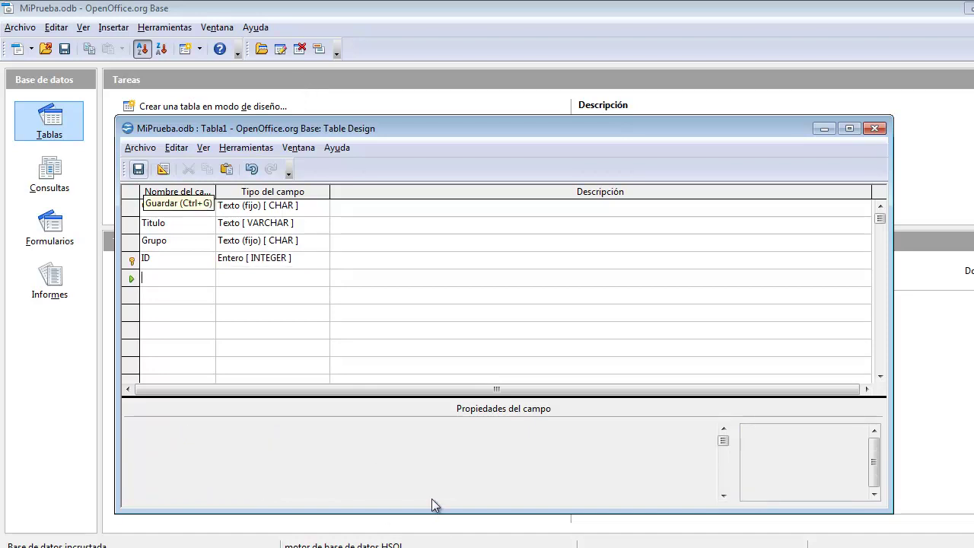
Step: Save the new table under the name Cuentas and close its design
key(ctrl+s)
click(535, 285)
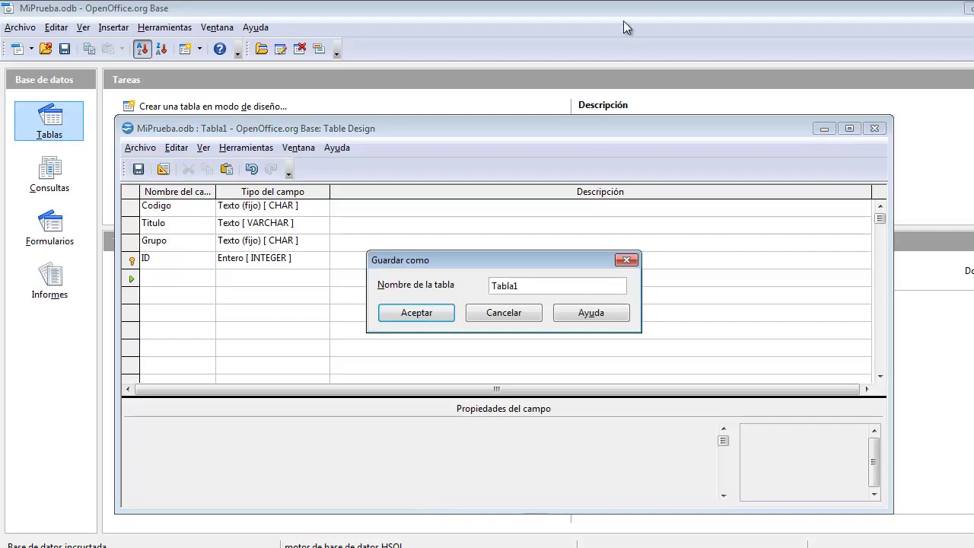
key(ctrl+a)
text(Cuentas)
key(Return)
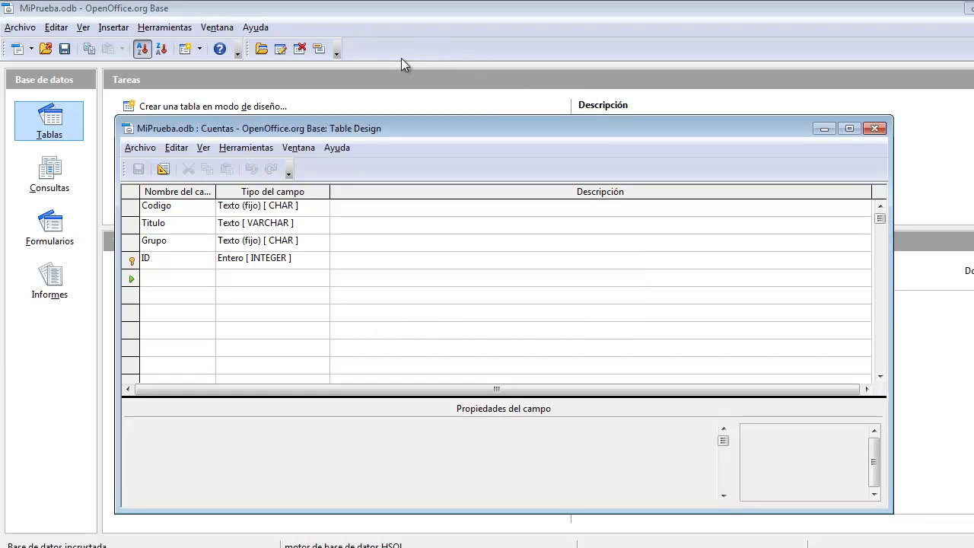
key(alt+F4)
Step: Open the Cuentas table's data and start a first record with Codigo 100 and Titulo Capital Social
key(Up)
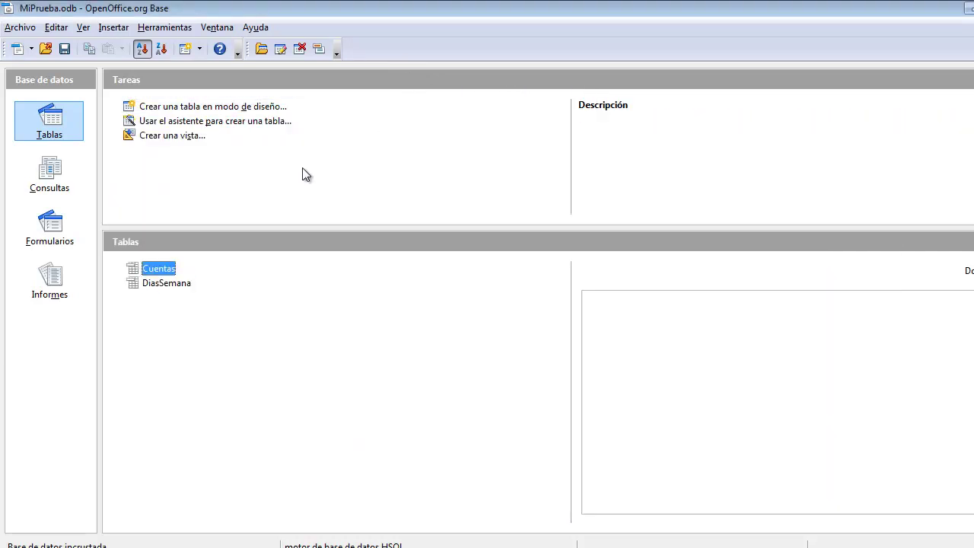
key(Return)
click(47, 82)
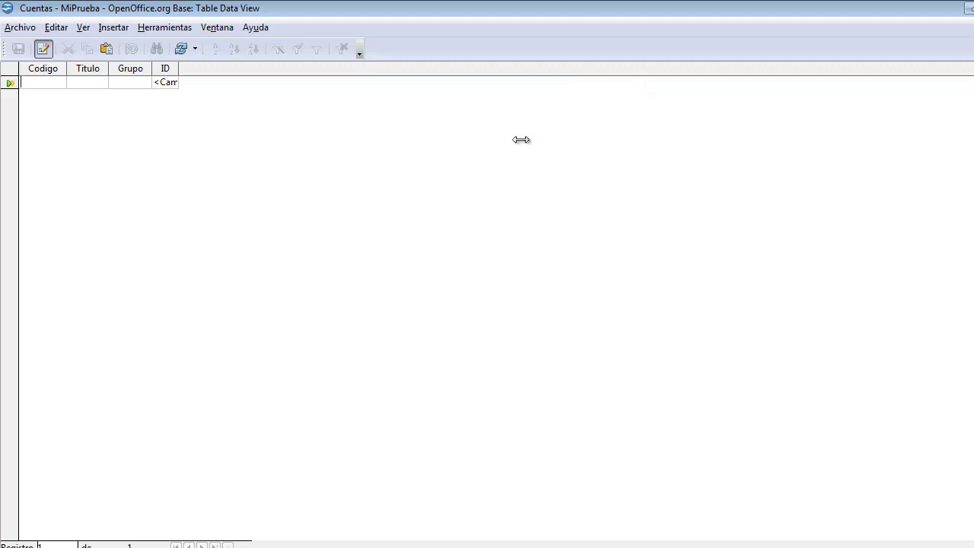
text(100)
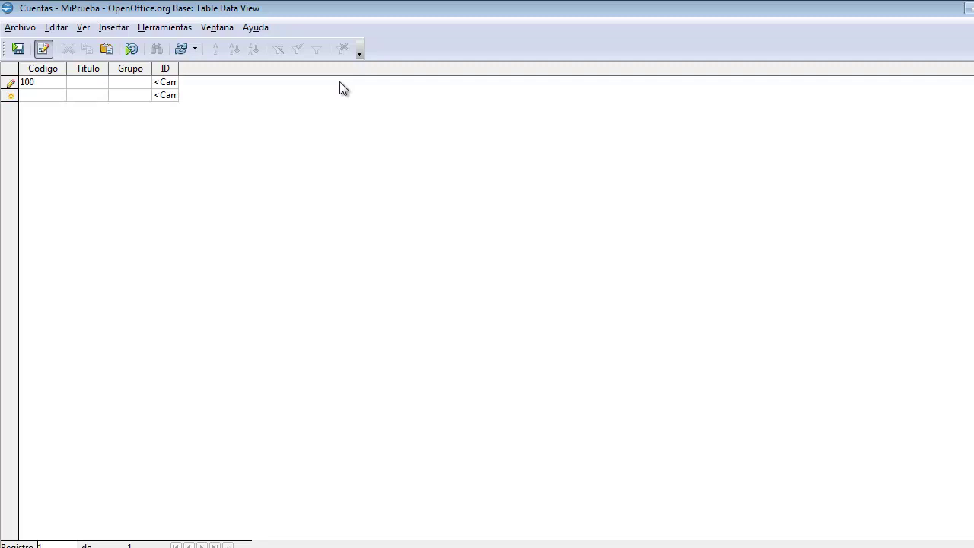
key(Tab)
key(Tab)
text(CAp)
key(BackSpace)
key(BackSpace)
text(apital)
text( Social)
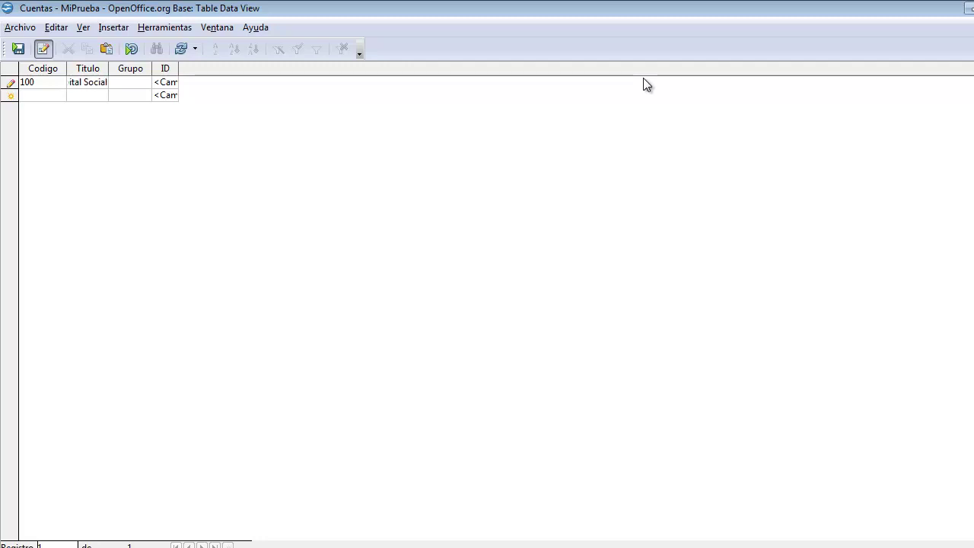
Step: Widen the Titulo column and complete the first record with Grupo 1, leaving ID to be filled automatically
drag(108, 68, 188, 68)
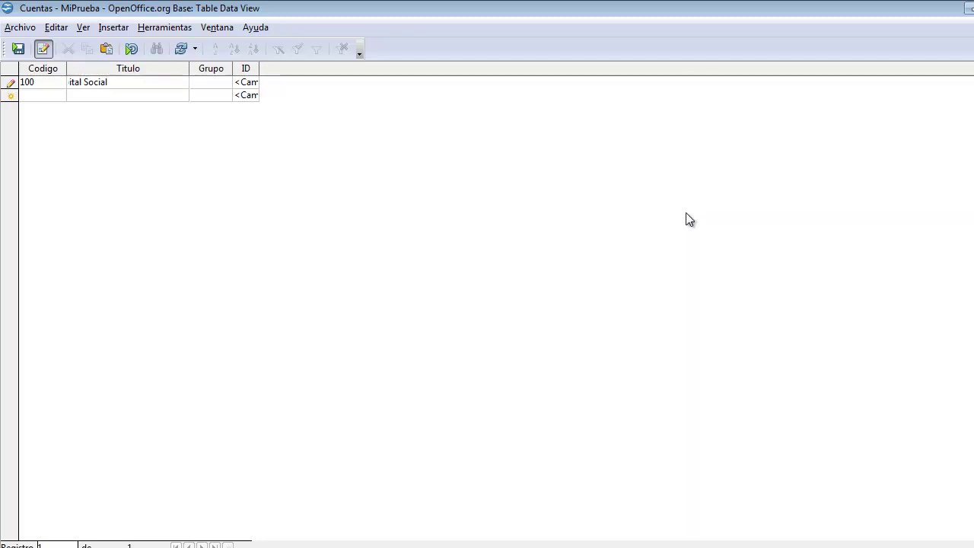
key(Tab)
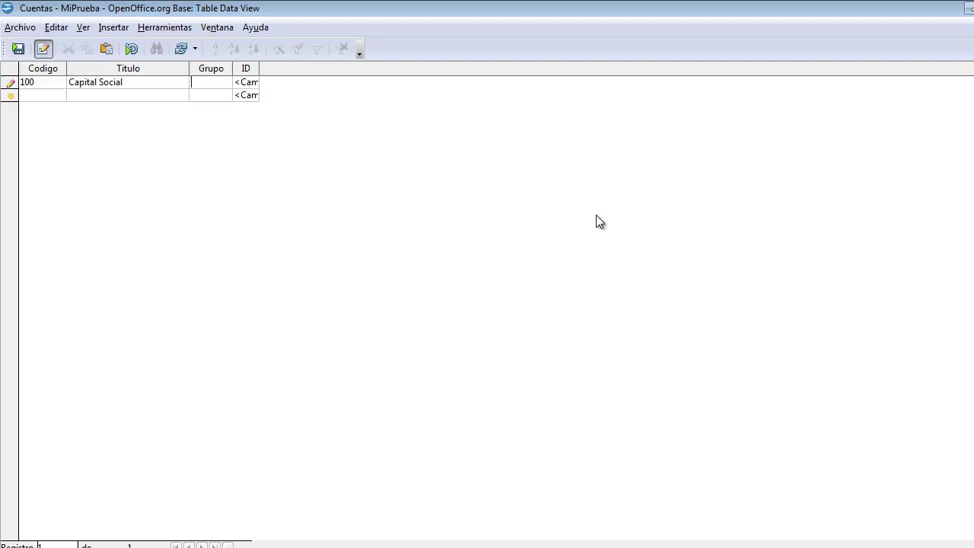
text(1)
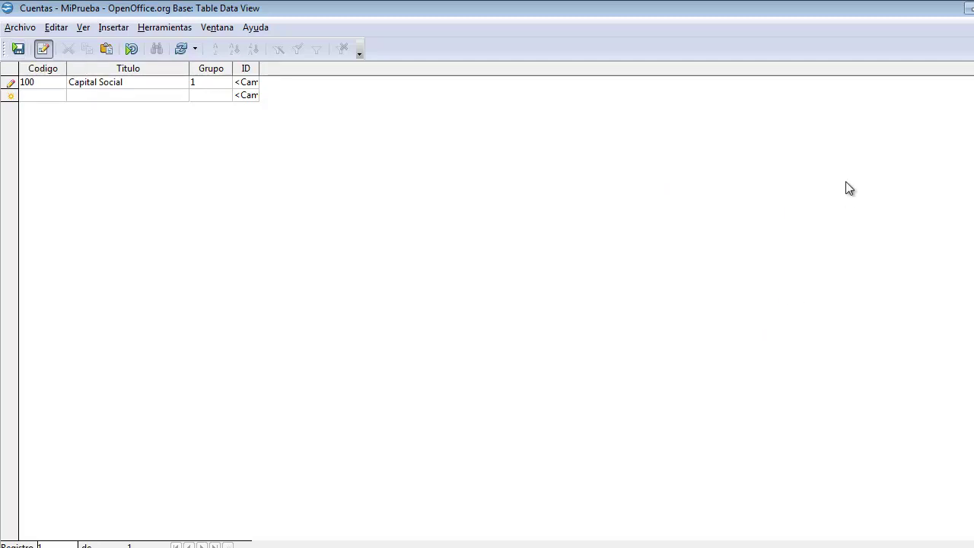
key(Return)
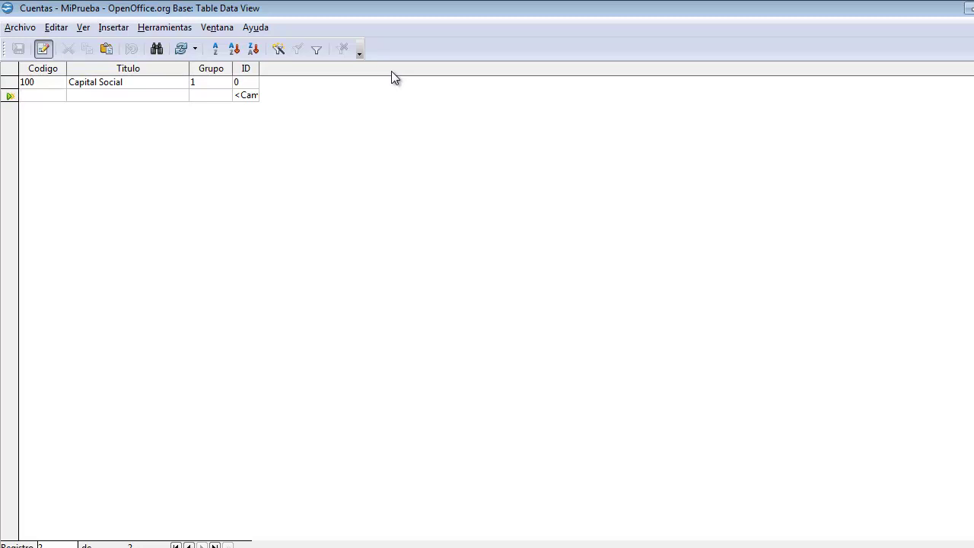
Step: Add and save a second record with Codigo 572, Titulo Bancos c/c and Grupo 5, and close the table data
text(572)
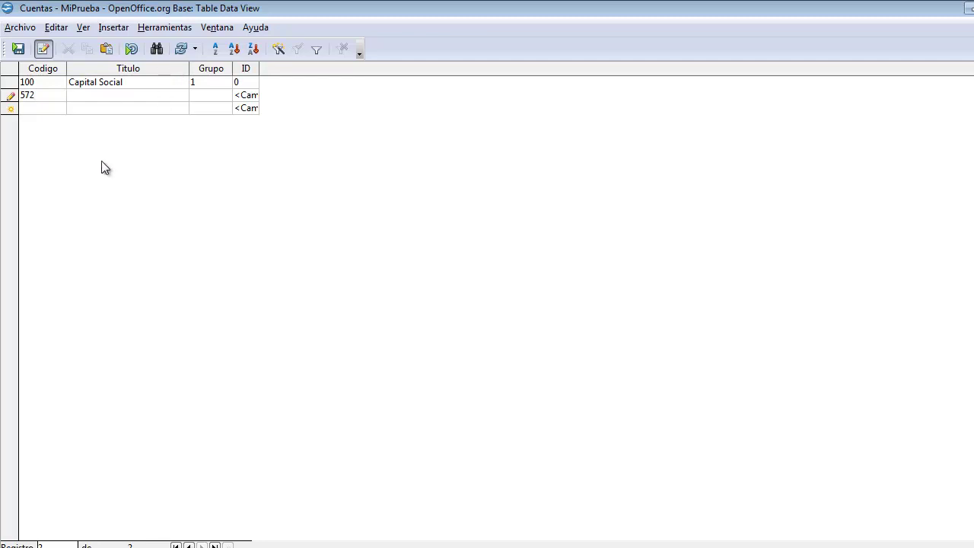
text(Ca)
key(BackSpace)
key(BackSpace)
text(Bancos c/c)
key(Tab)
text(5)
key(ctrl+s)
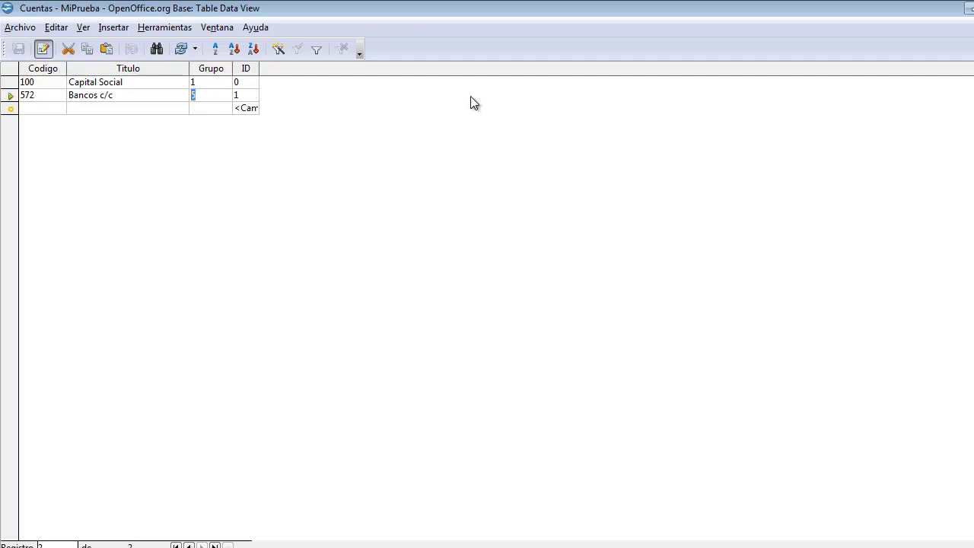
key(ctrl+w)
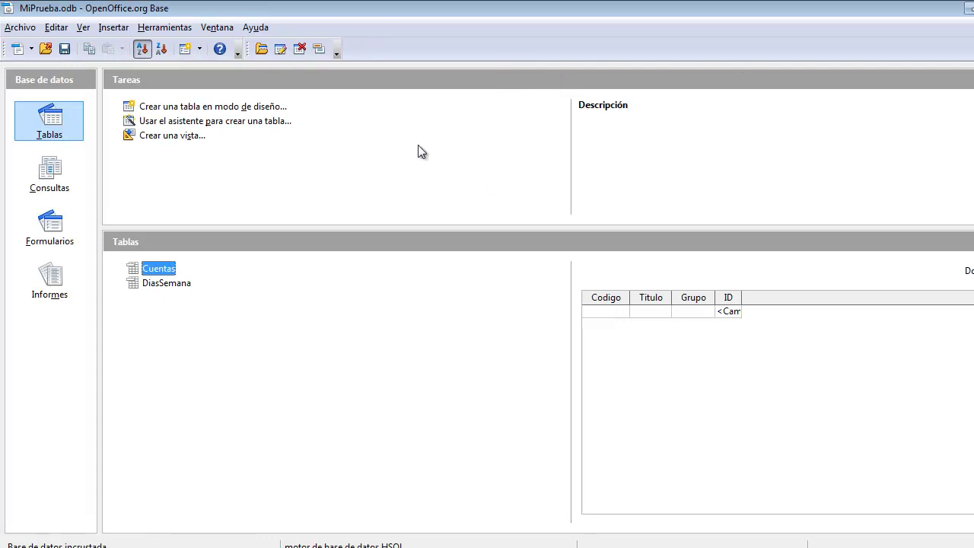
Step: Reselect the Cuentas table in the table list to refresh the preview of its records
key(space)
key(Up)
key(Return)
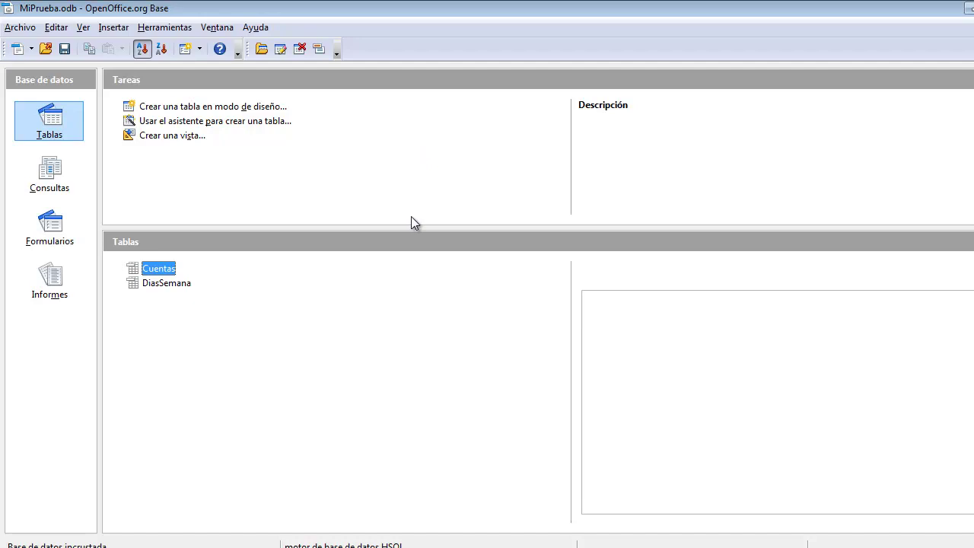
key(space)
key(Down)
key(Return)
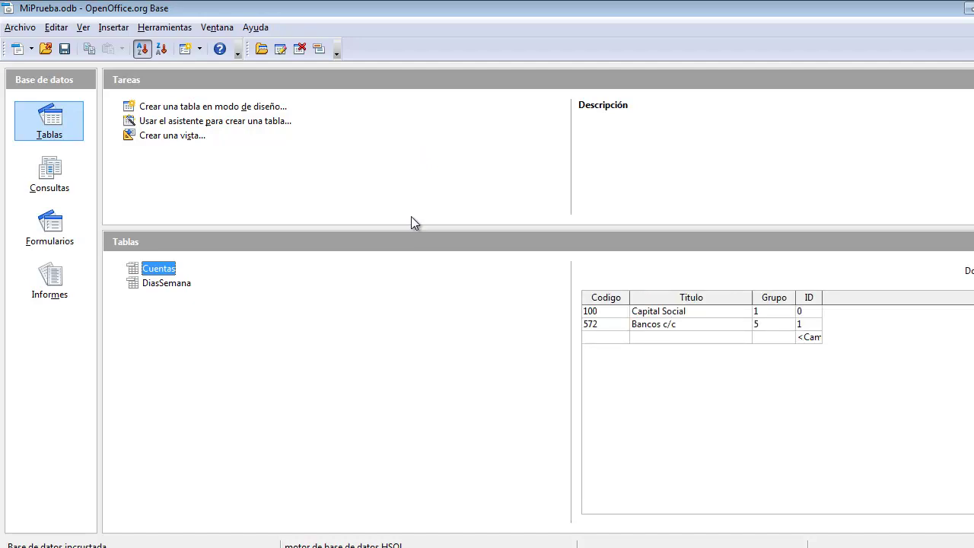
key(alt+Tab)
key(alt+Tab)
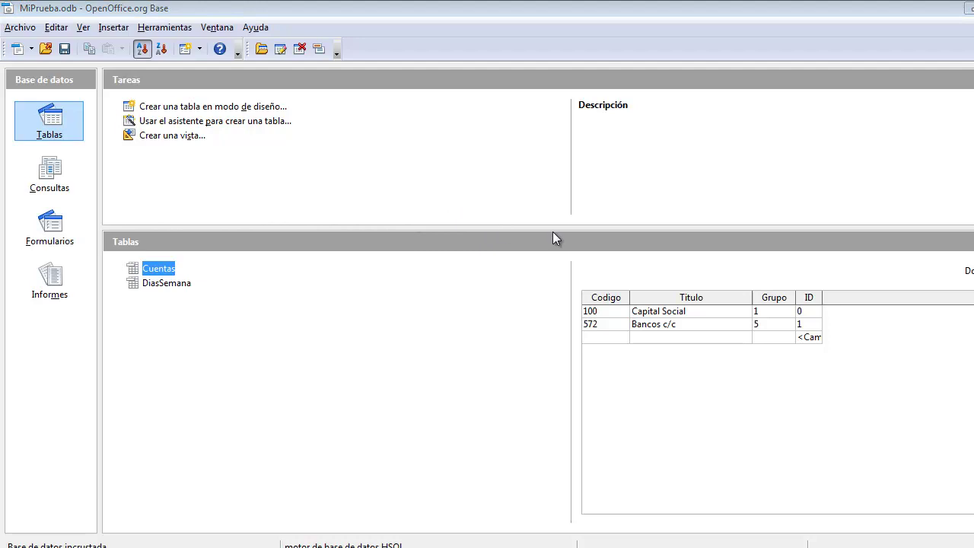
Step: Reopen the Cuentas table's data to check the automatic ID values of both records, and close it again
key(Return)
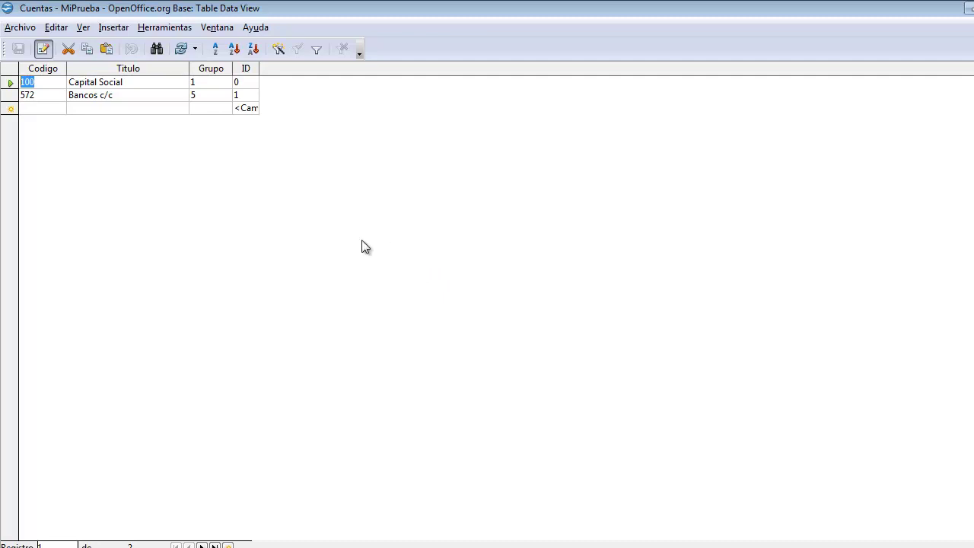
key(Tab)
key(Tab)
key(Tab)
key(Down)
key(super+Down)
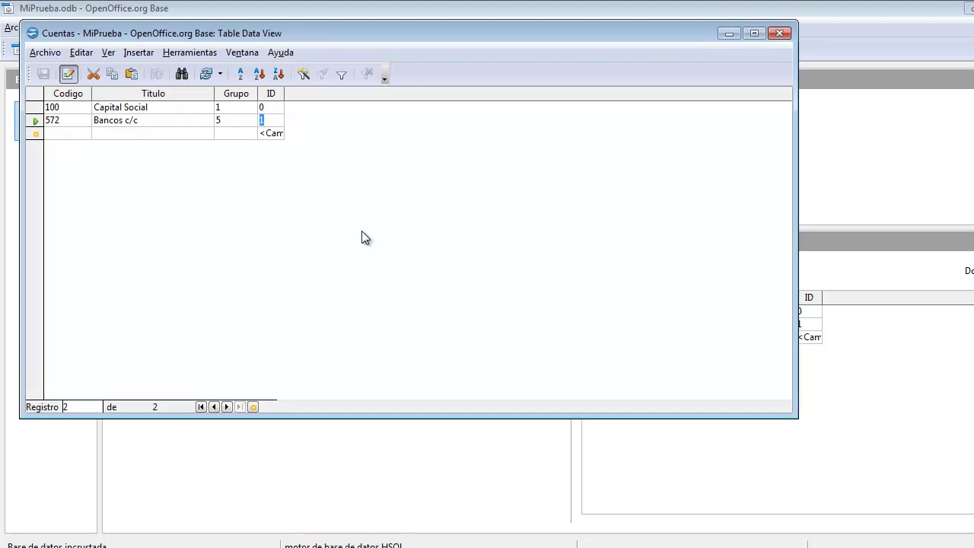
key(alt+F4)
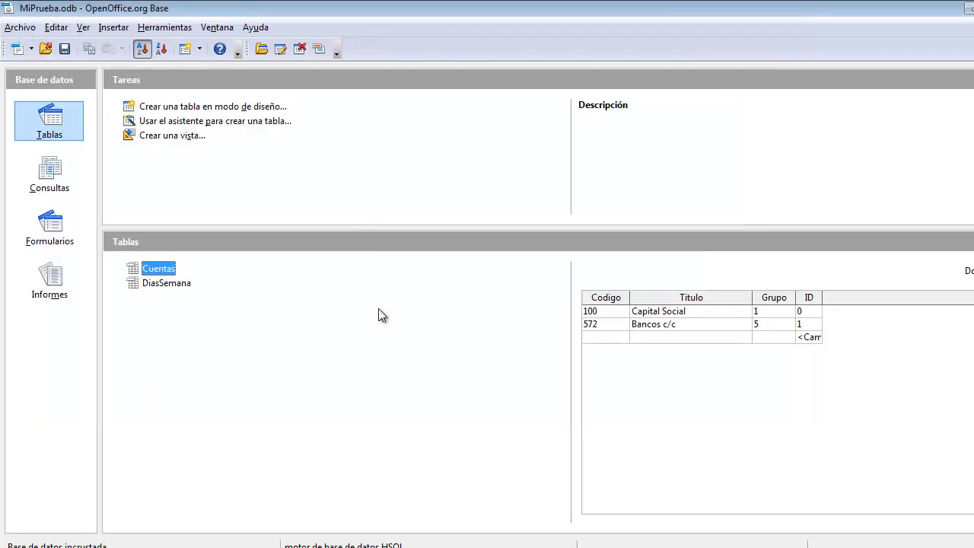